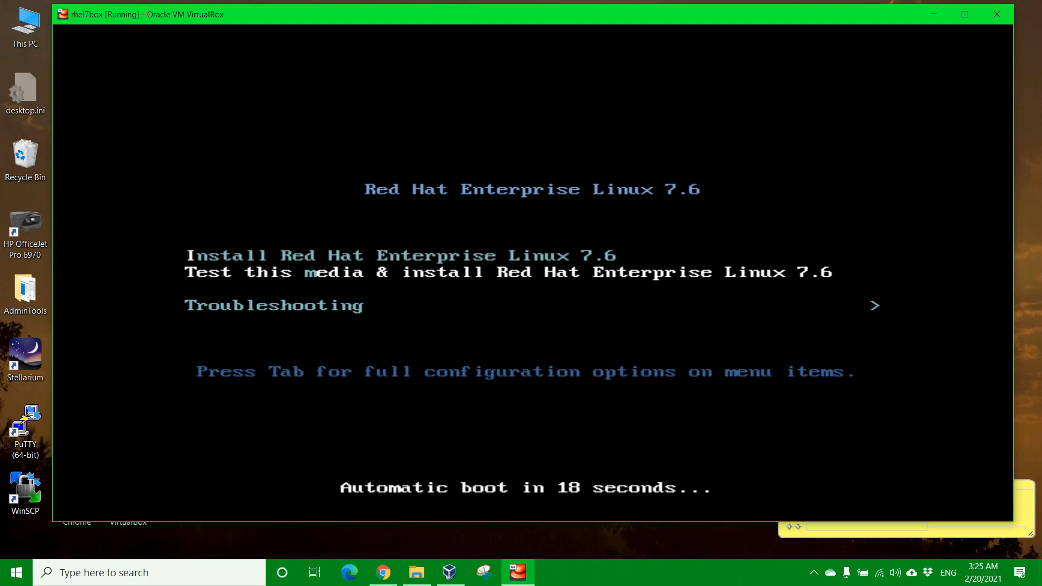
Step: Pick 'Install Red Hat Enterprise Linux 7.6' in the boot menu, skipping the media test, and boot it
key("Up")
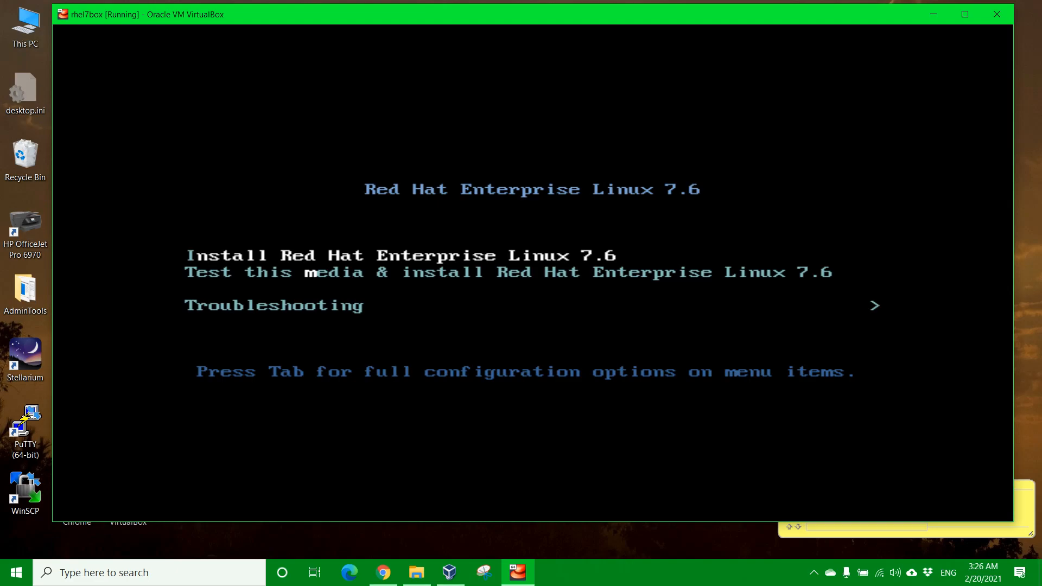
key("Return")
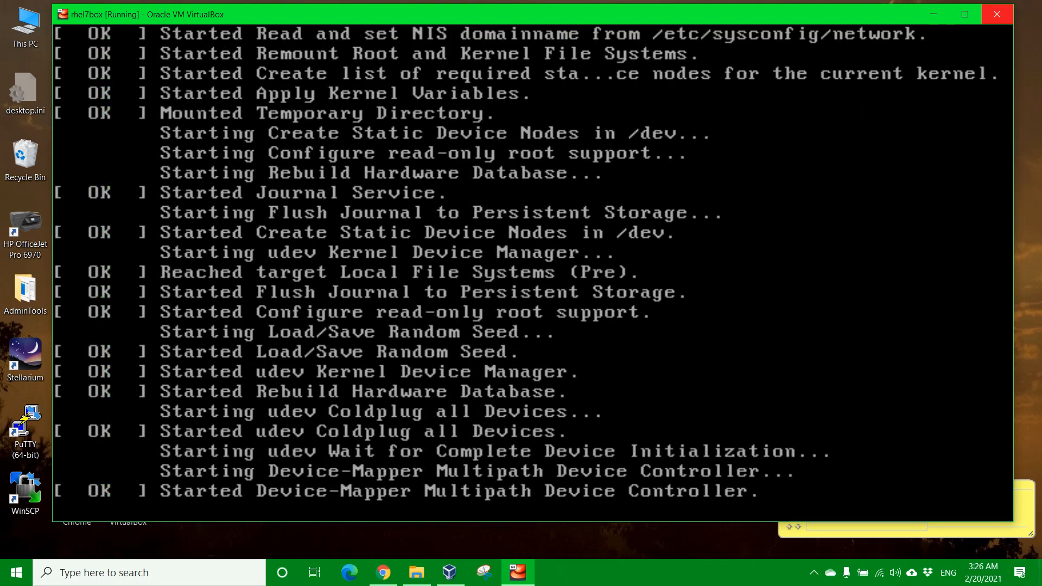
Step: Maximize the rhel7box VM window while the installer loads its Welcome page
left_click(965, 14)
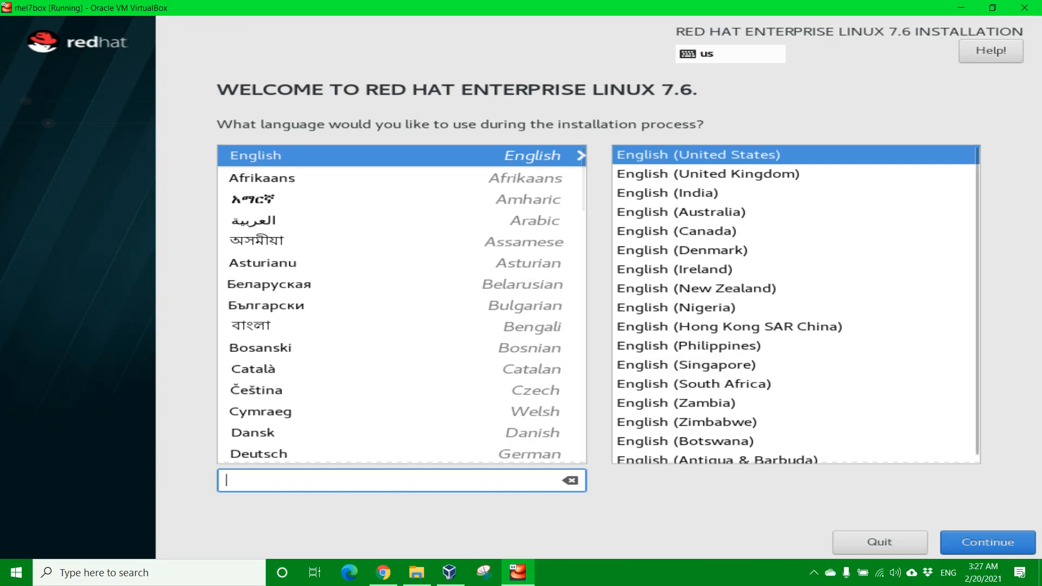
Step: Continue with English (United States), then uncheck 'Enable kdump' and return to the Installation Summary
left_click(995, 544)
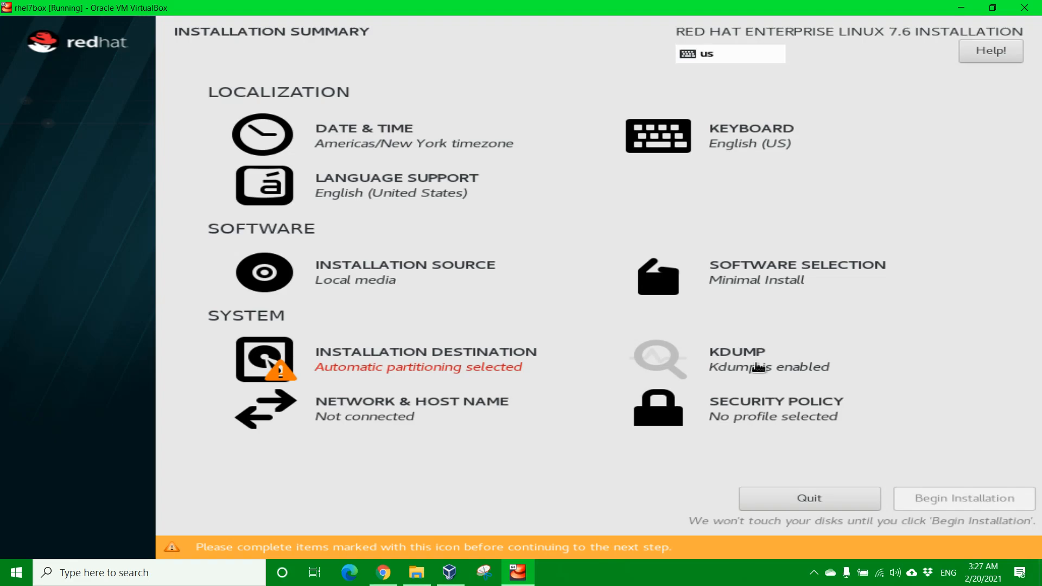
left_click(758, 368)
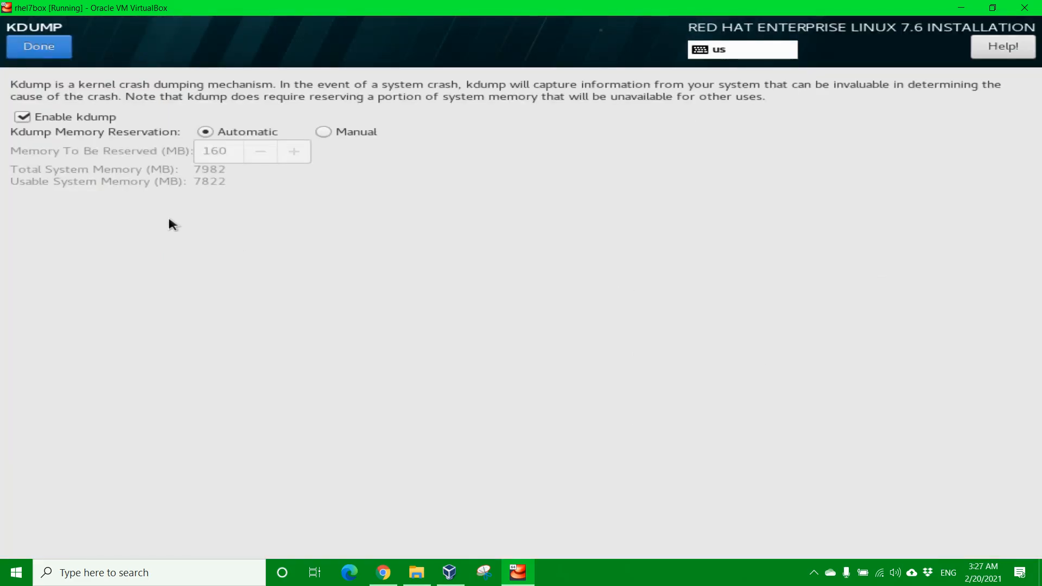
left_click(23, 118)
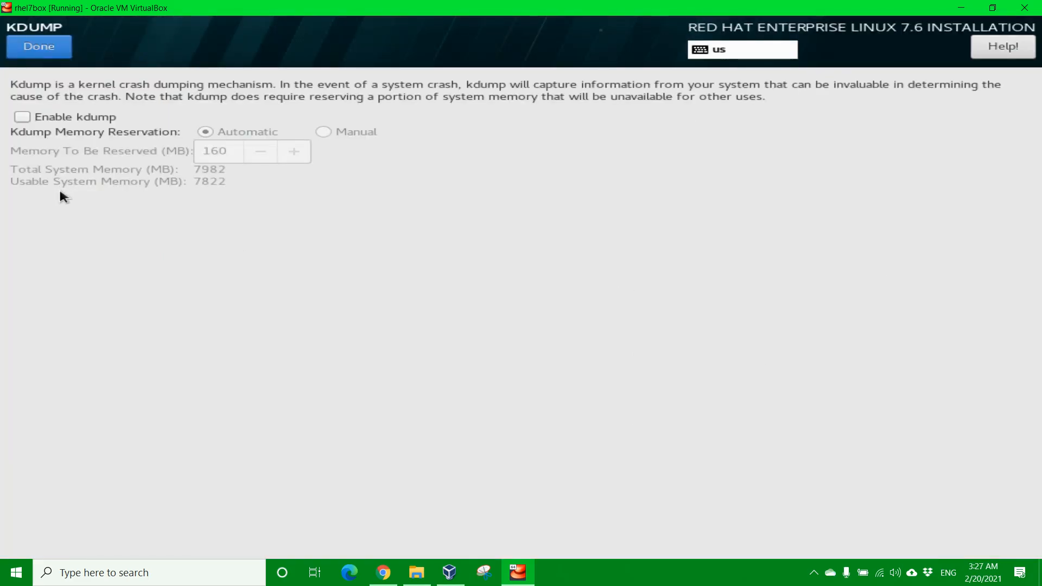
left_click(37, 47)
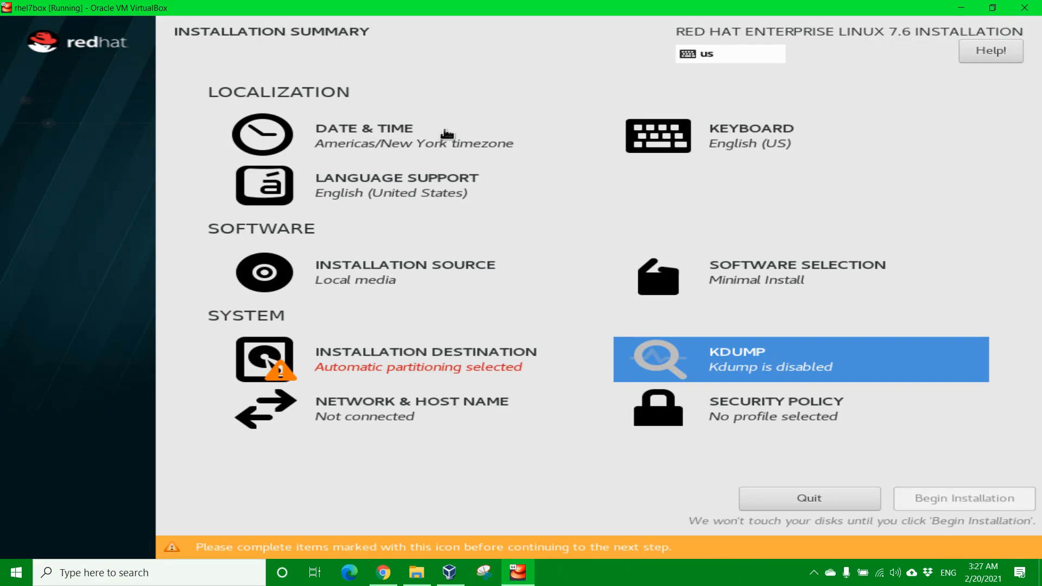
left_click(378, 141)
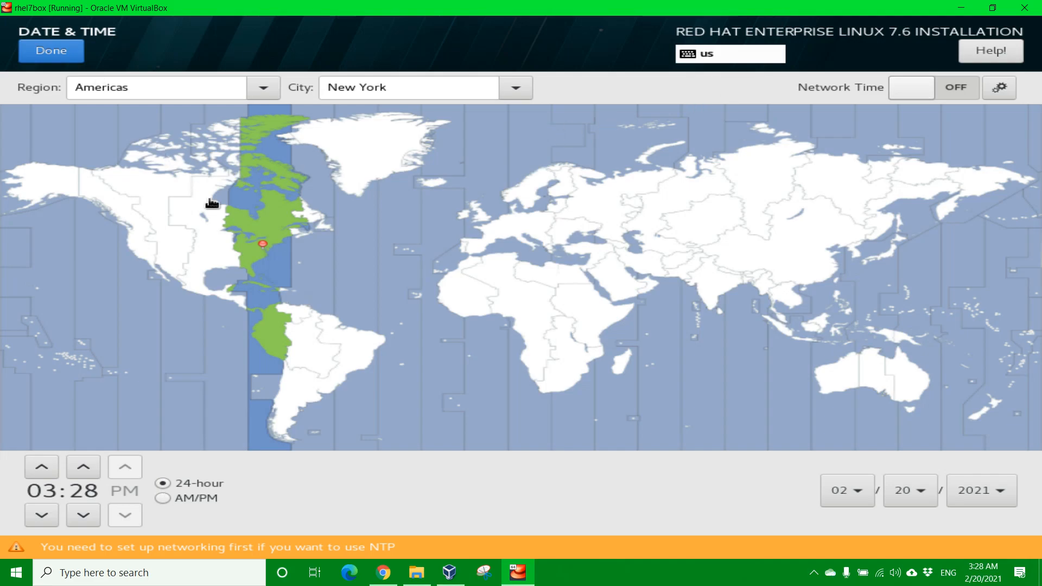
left_click(49, 50)
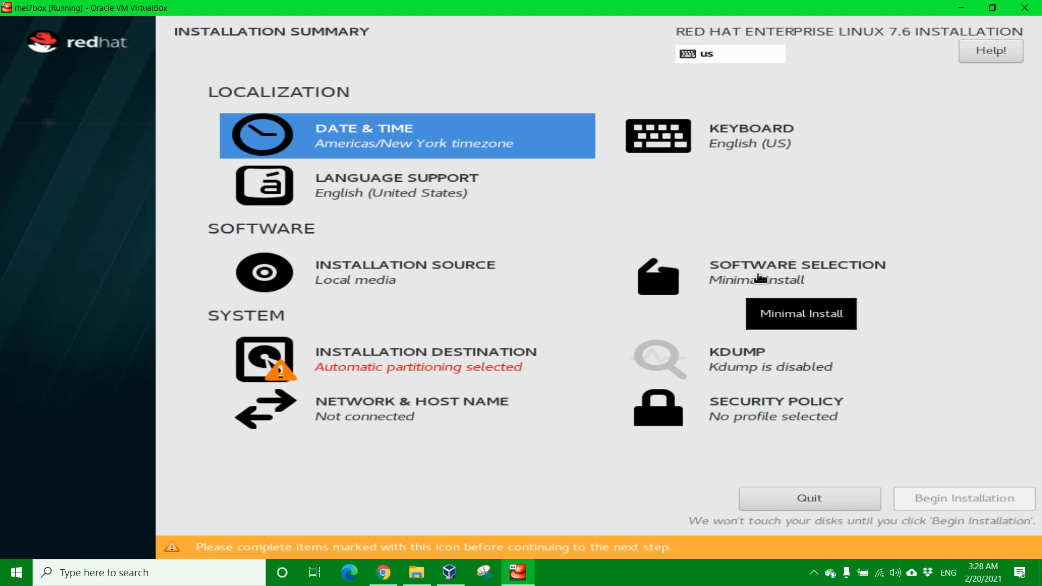
Step: Compare base environments, then select Infrastructure Server with the File and Storage Server add-on
left_click(760, 278)
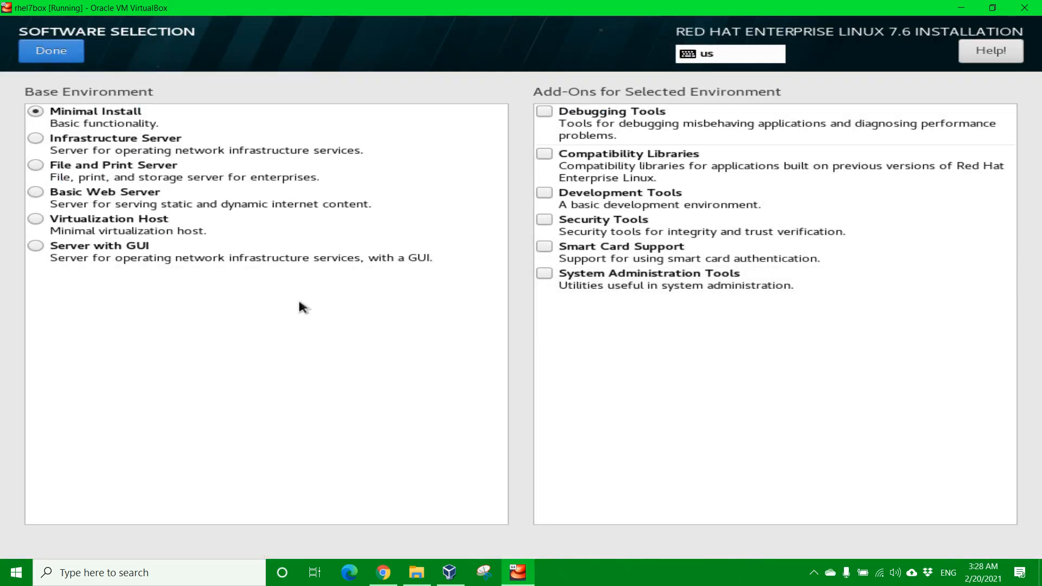
left_click(33, 140)
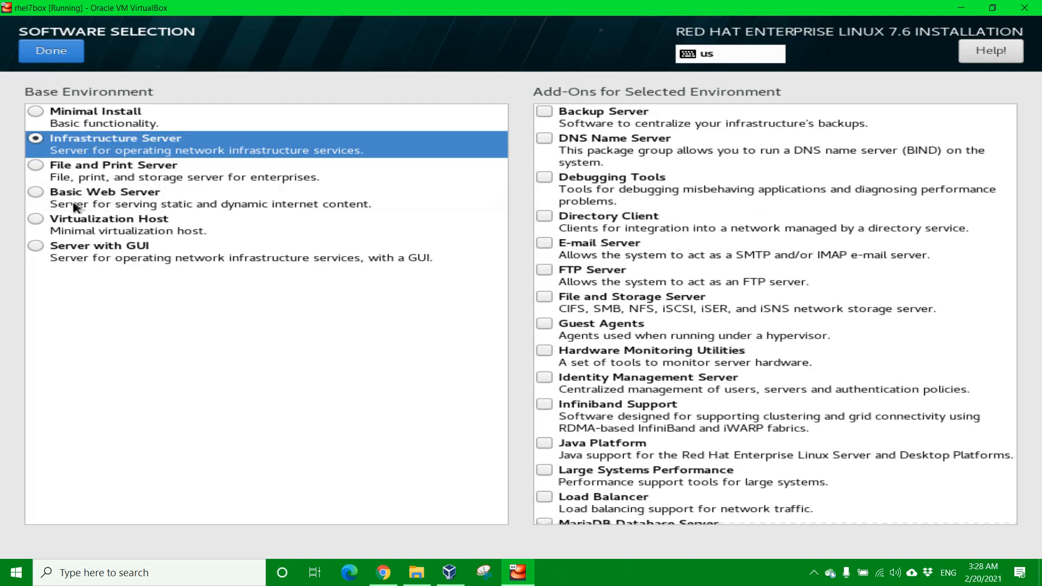
left_click(36, 110)
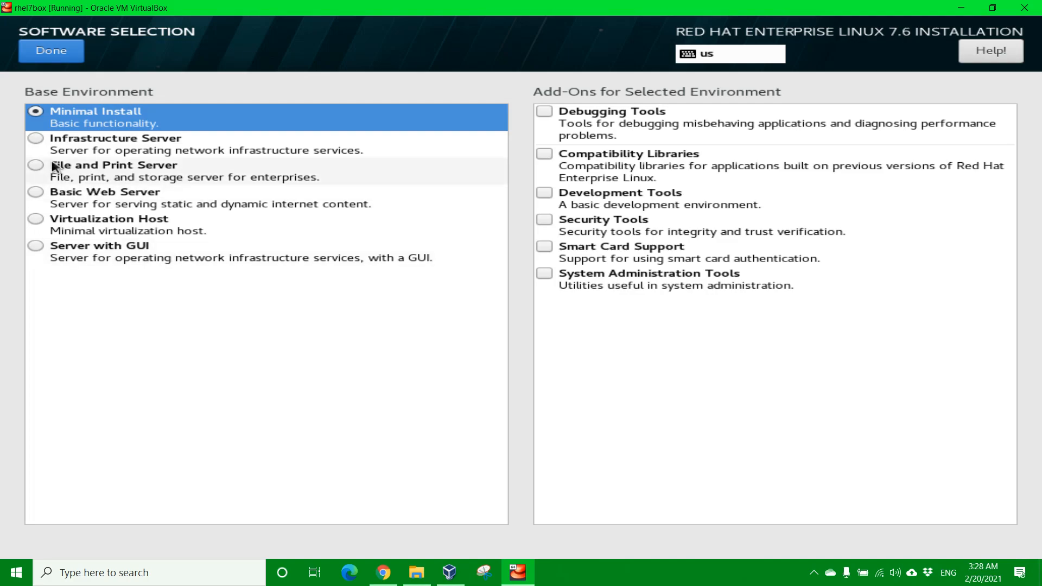
left_click(31, 170)
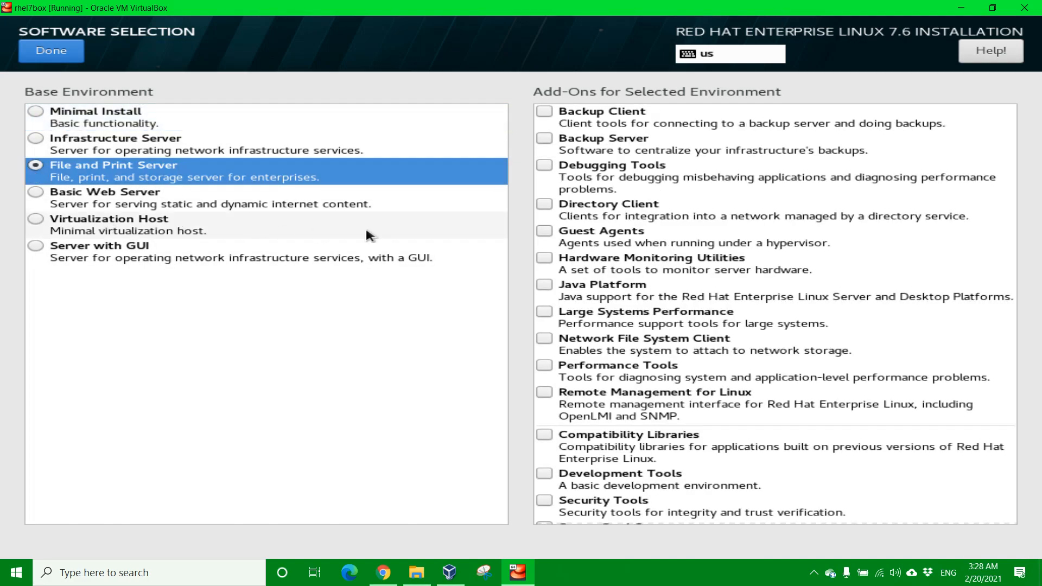
scroll(738, 369, "down", 2)
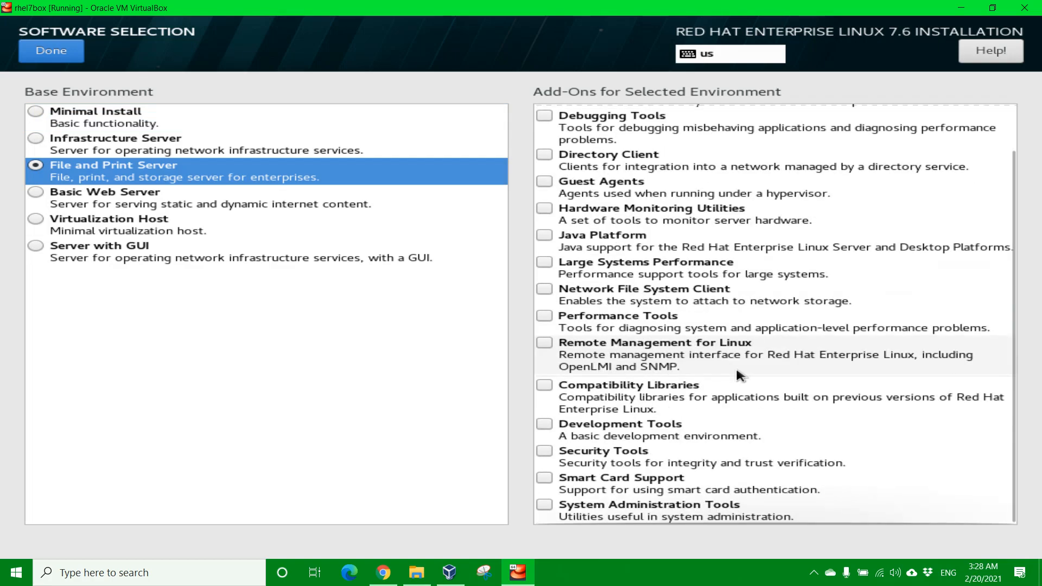
scroll(739, 372, "up", 2)
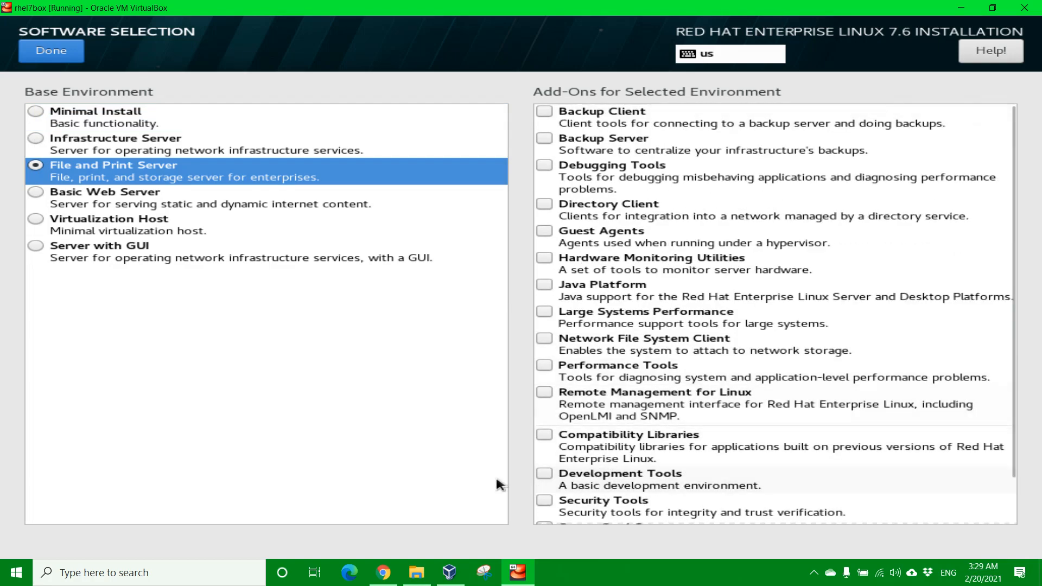
left_click(35, 196)
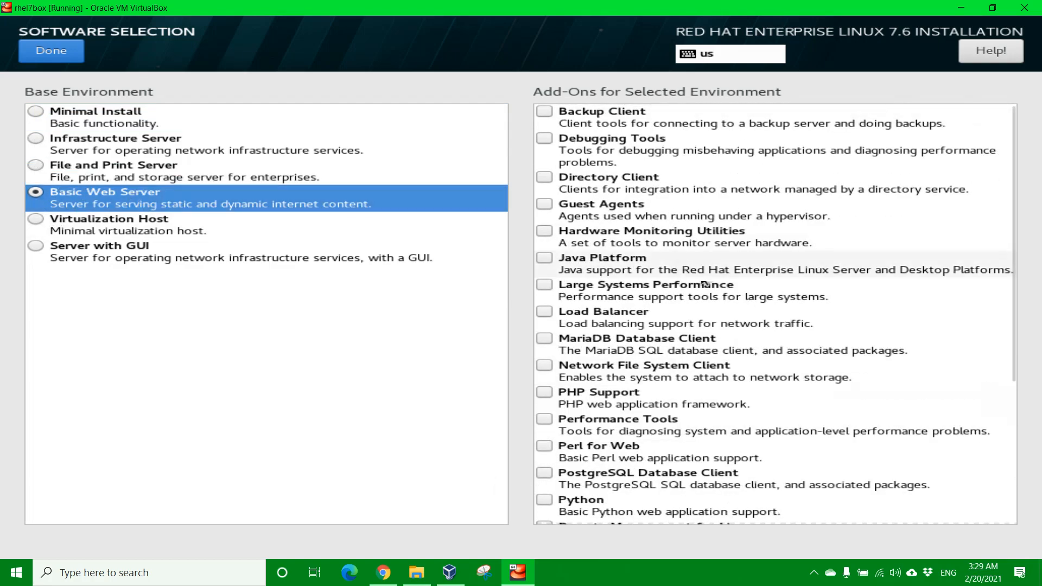
scroll(702, 278, "down", 2)
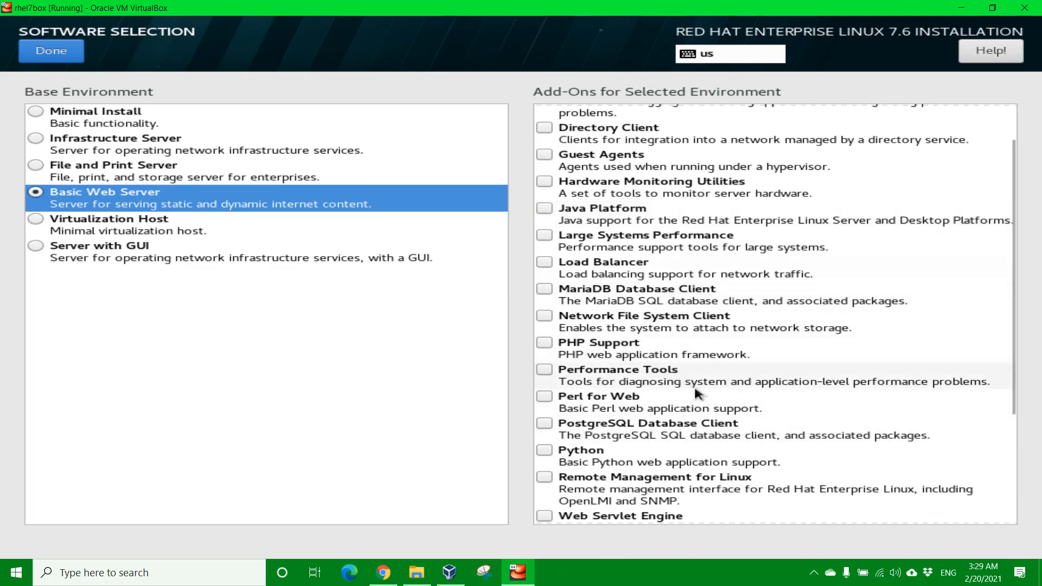
scroll(736, 429, "up", 2)
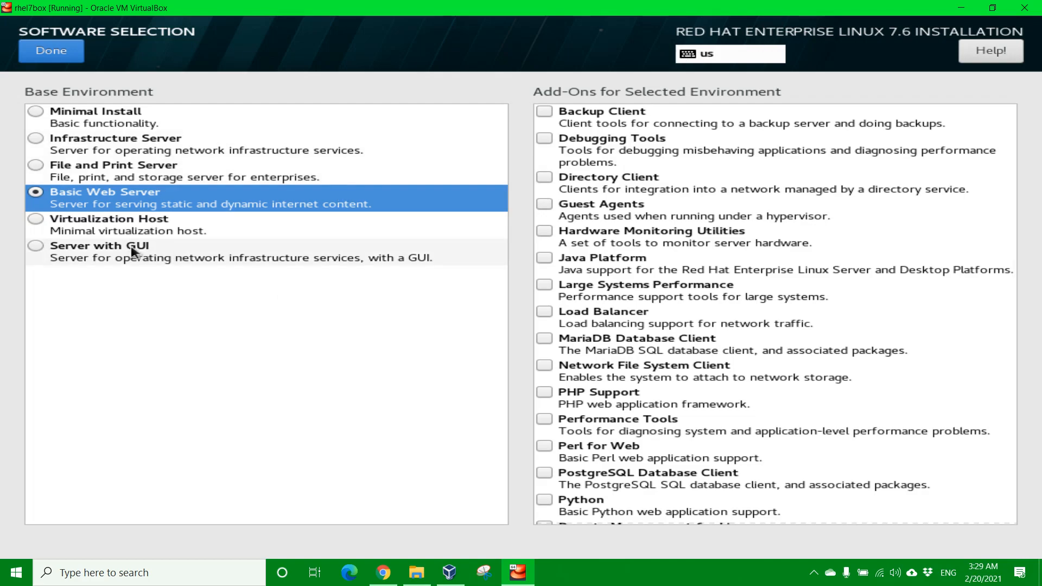
left_click(38, 138)
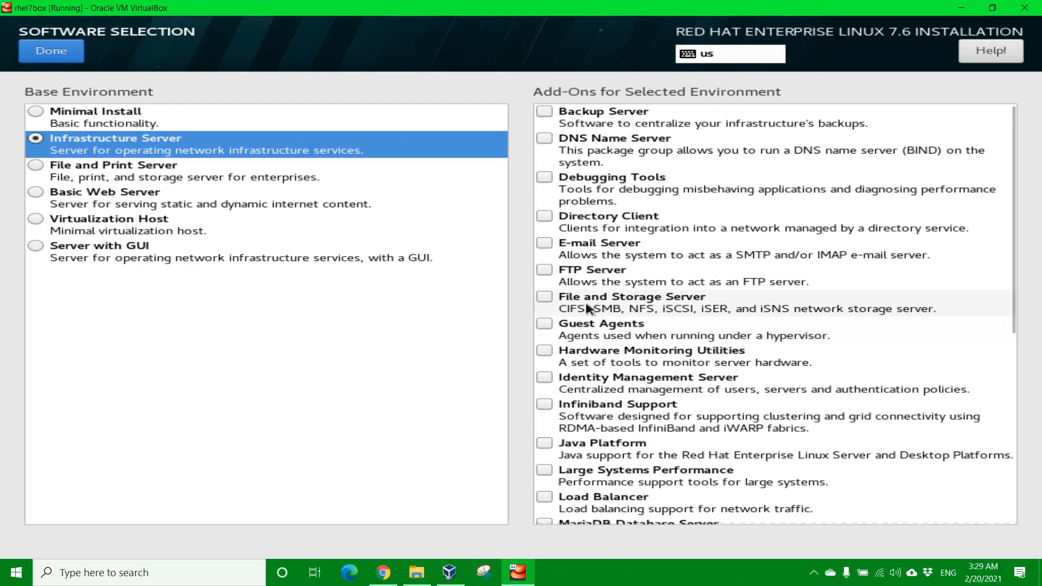
left_click(544, 298)
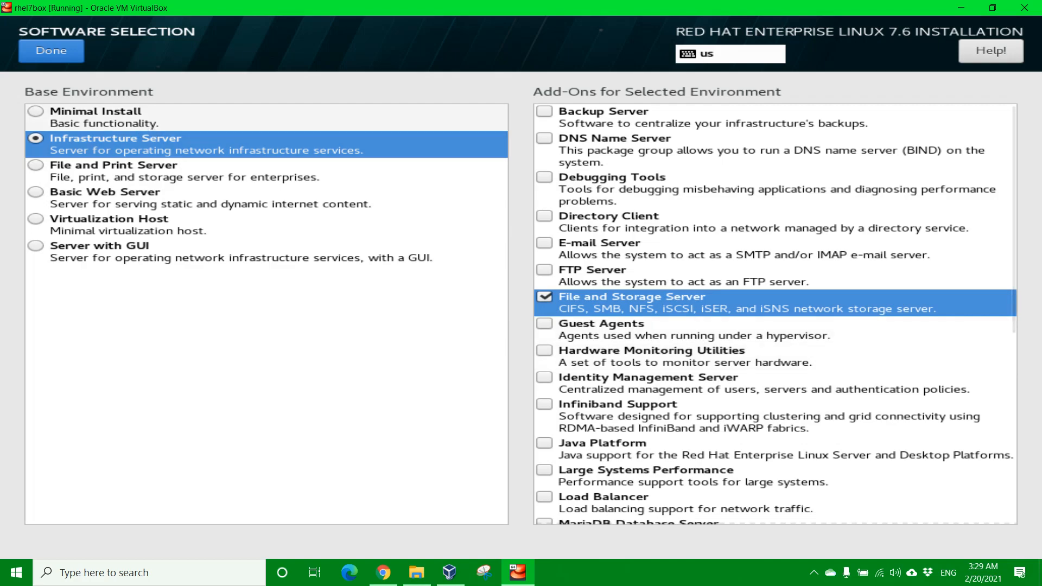
left_click(51, 54)
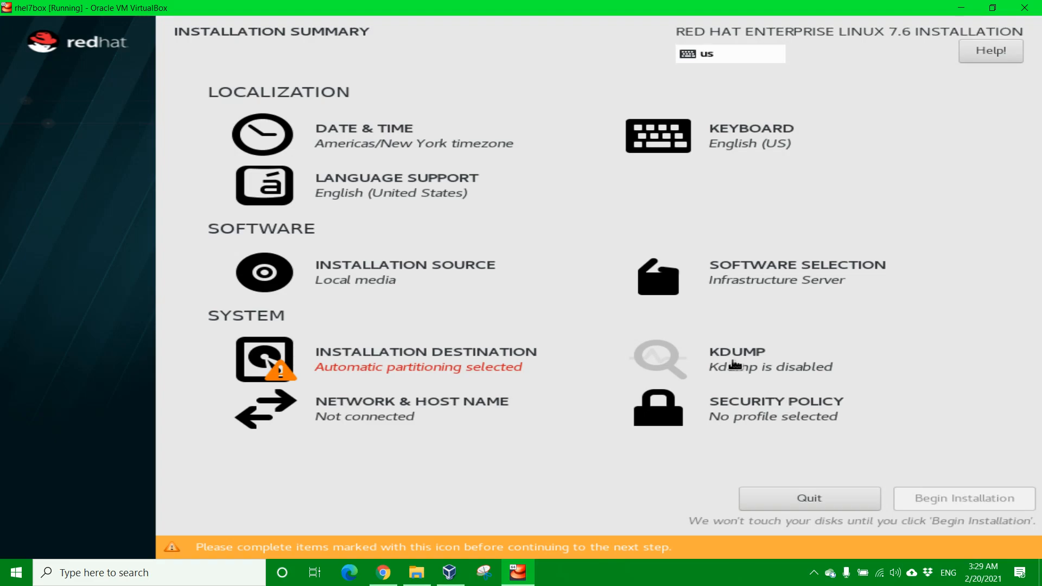
Step: Apply host name rhel7box and switch the enp0s3 Ethernet connection on (192.168.2.163)
left_click(384, 419)
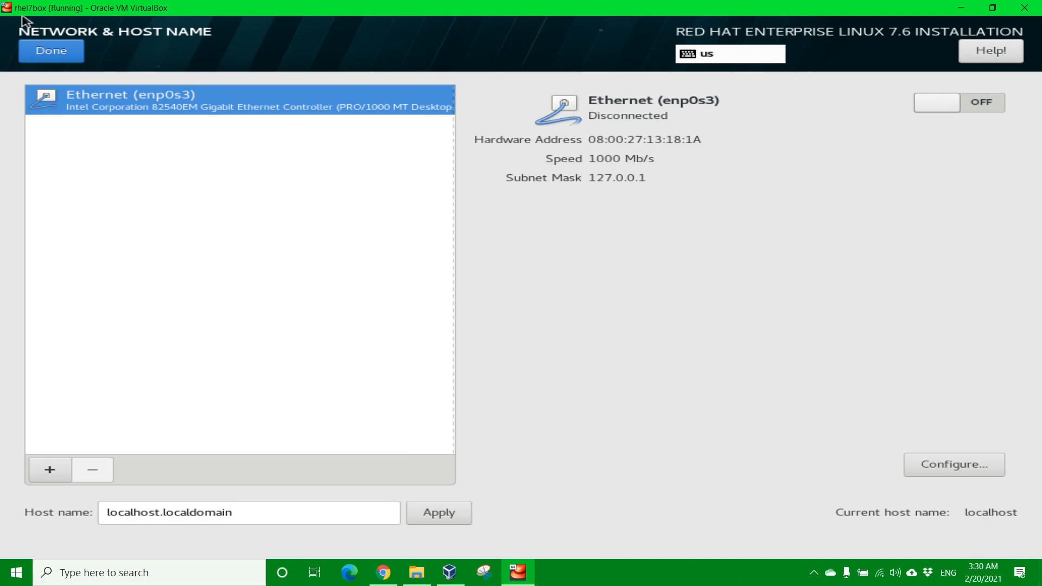
left_click_drag(255, 514, 55, 518)
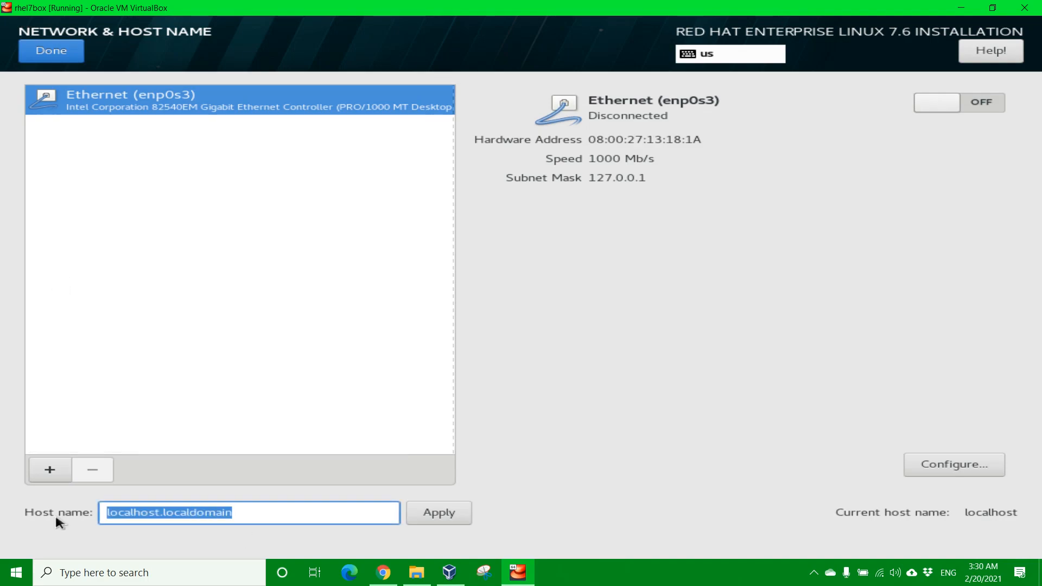
type("rhel7box")
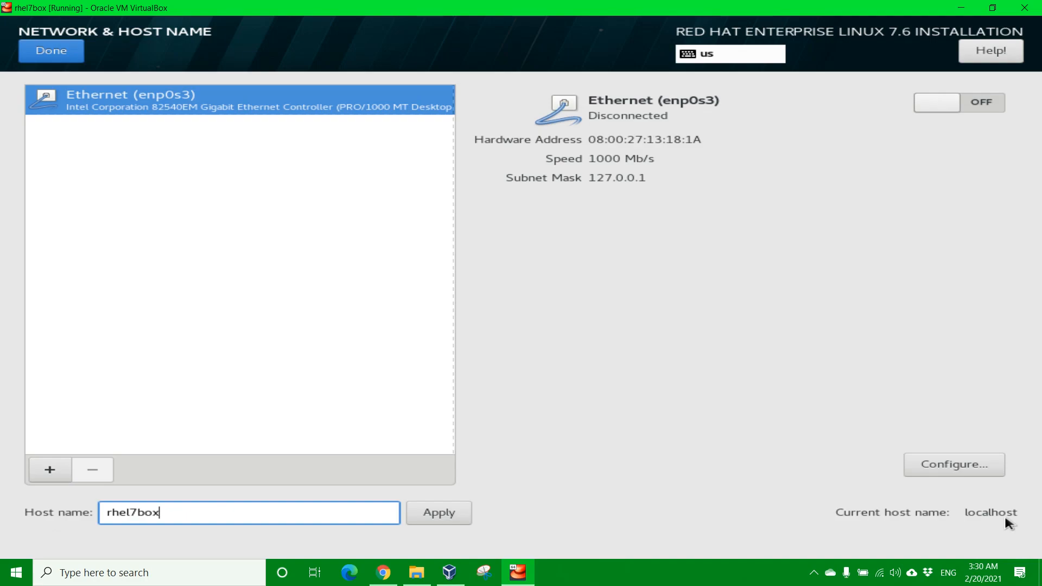
left_click(454, 518)
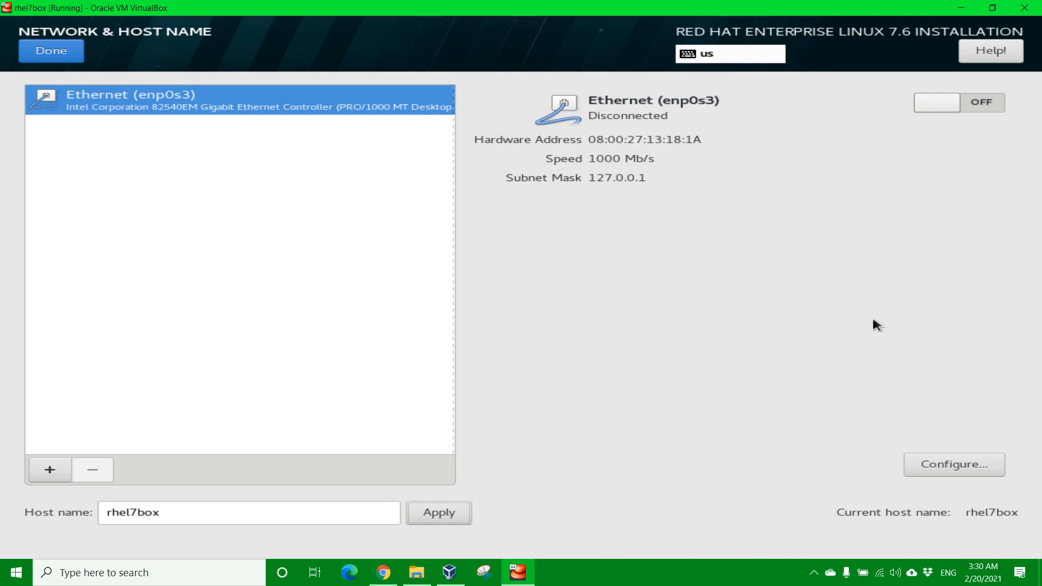
left_click(946, 102)
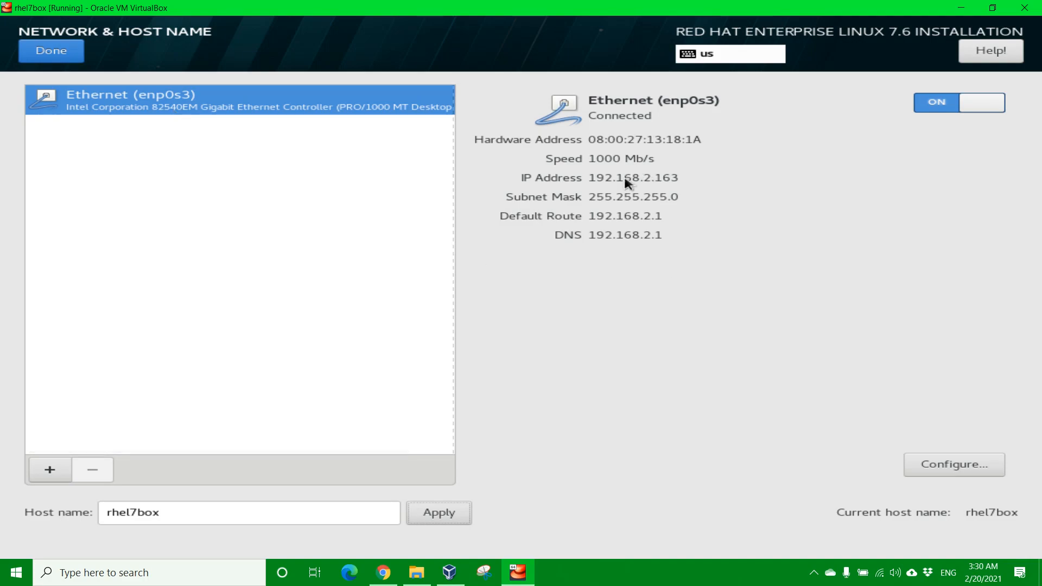
Step: In the enp0s3 connection settings, set IPv6 Method to Ignore and enable automatic connecting
left_click(973, 467)
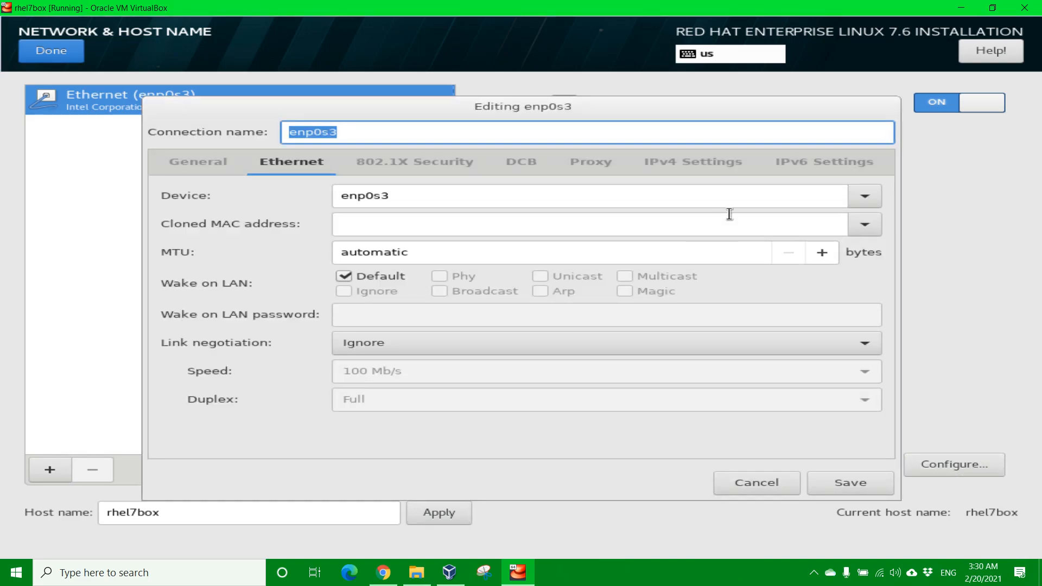
left_click(821, 175)
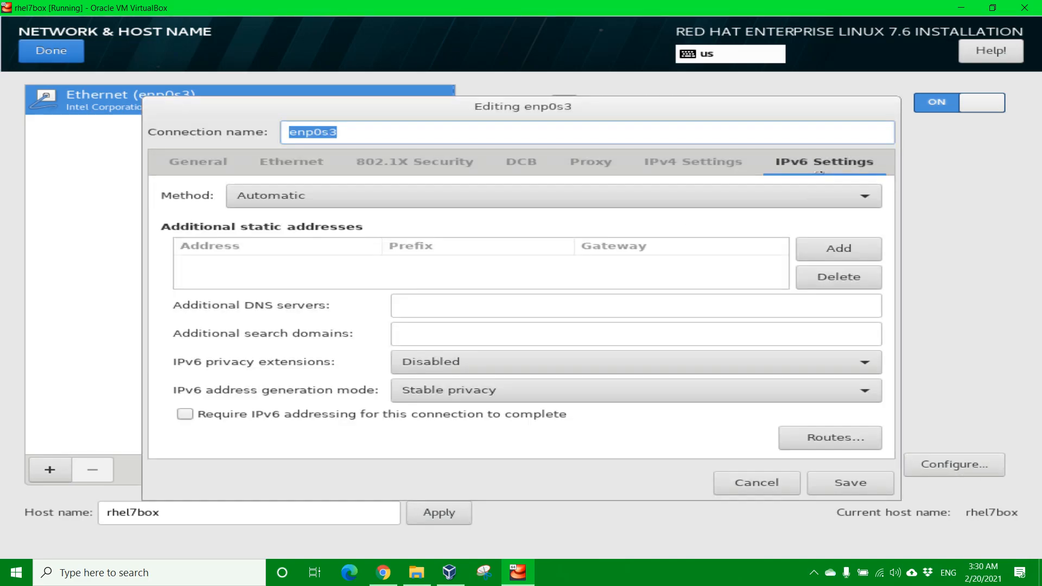
left_click(355, 199)
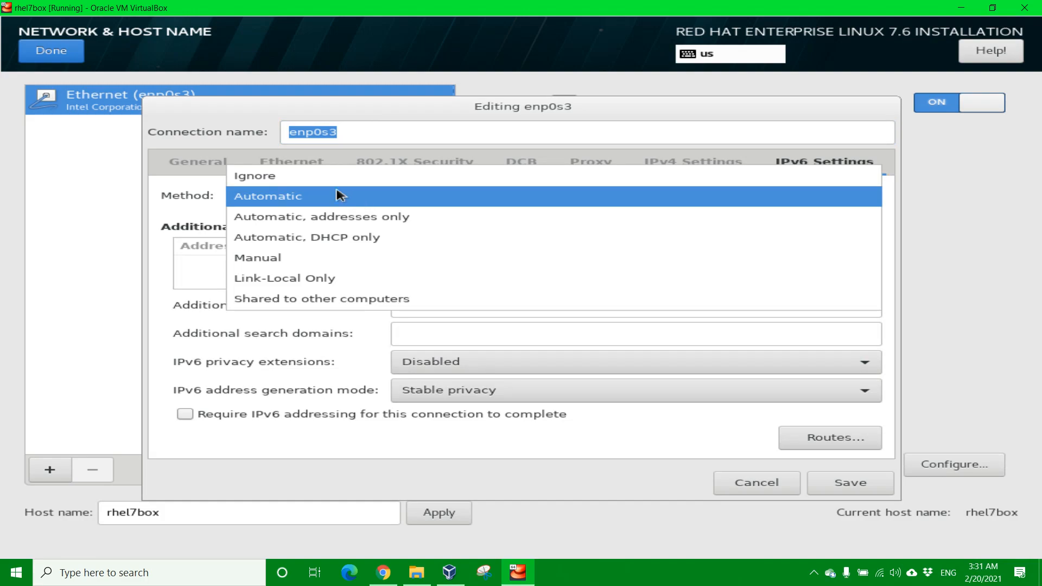
left_click(252, 179)
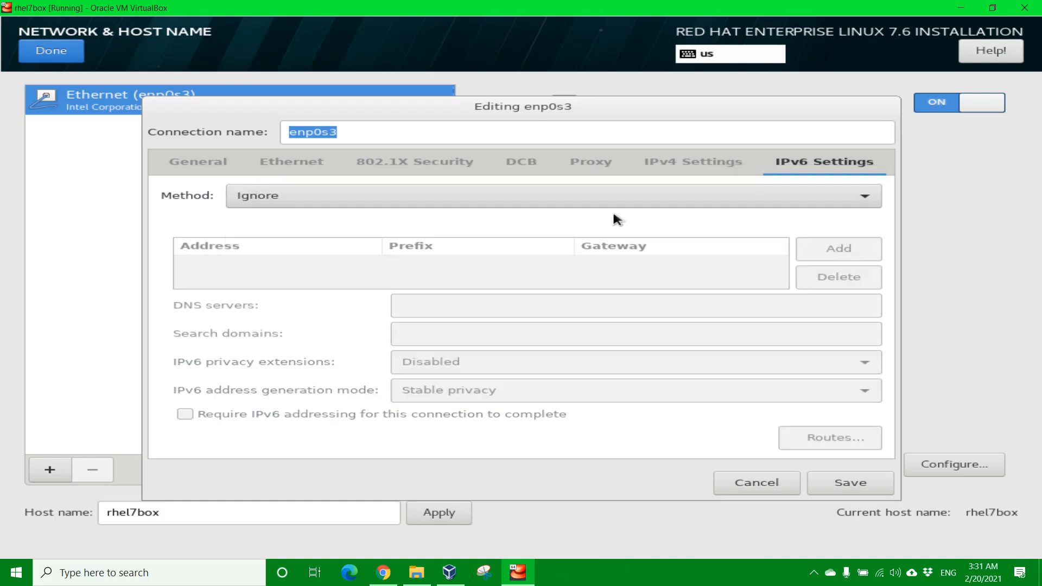
left_click(204, 163)
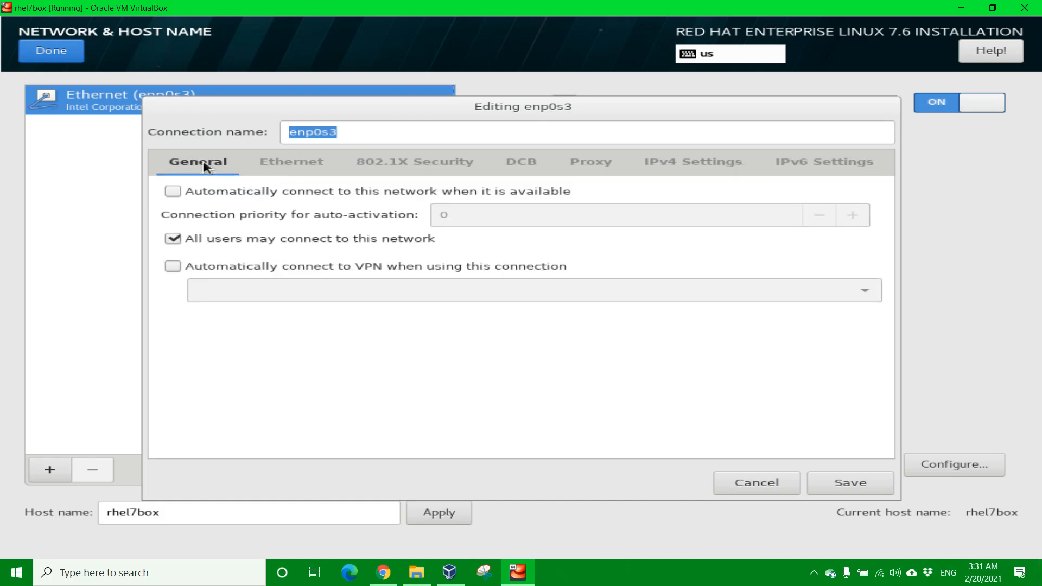
left_click(173, 192)
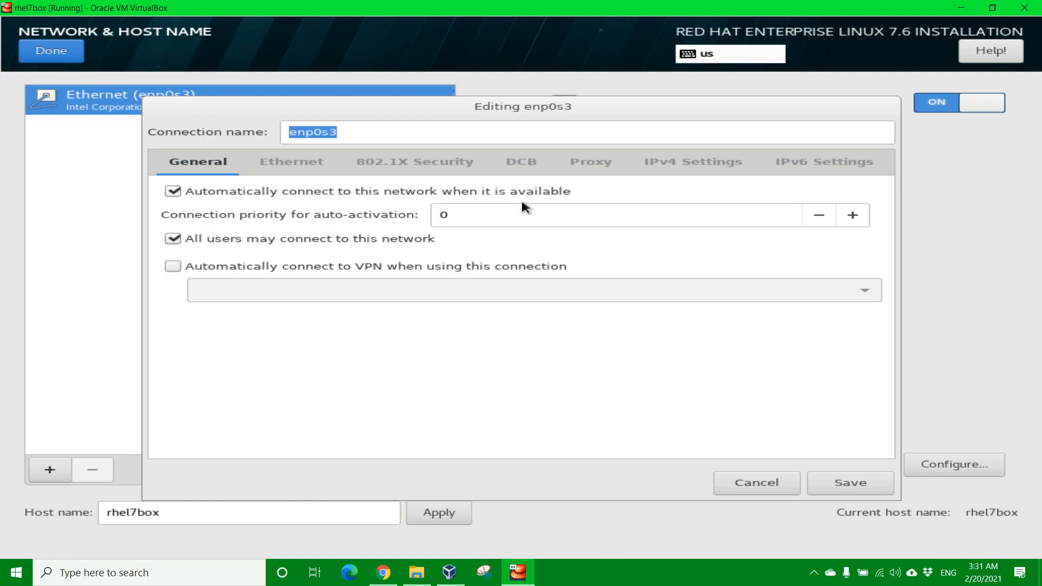
Step: Give IPv4 DHCP client ID rhel7box, require IPv4, keep Automatic (DHCP), and save
left_click(676, 167)
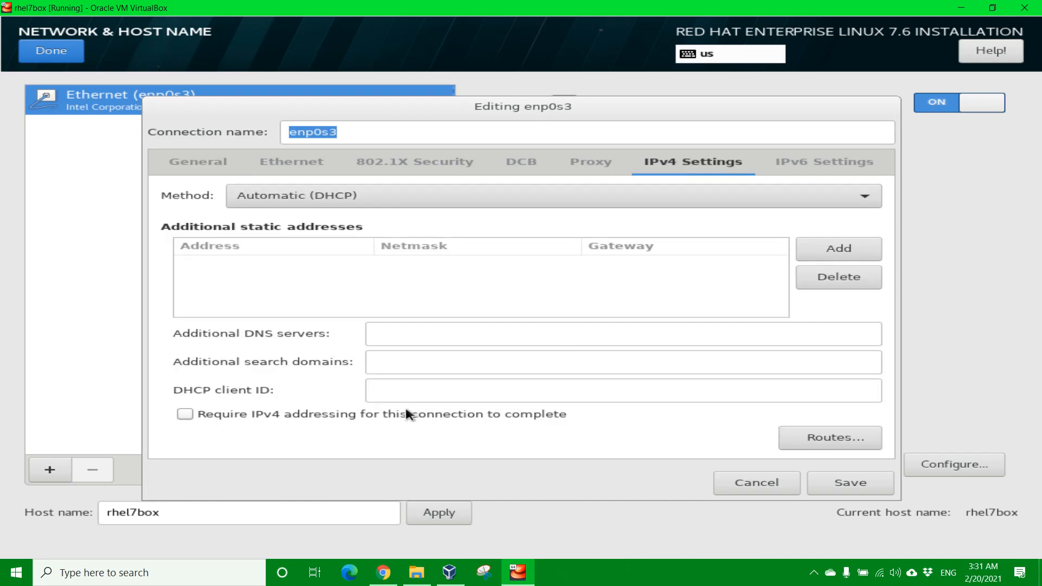
mouse_move(402, 398)
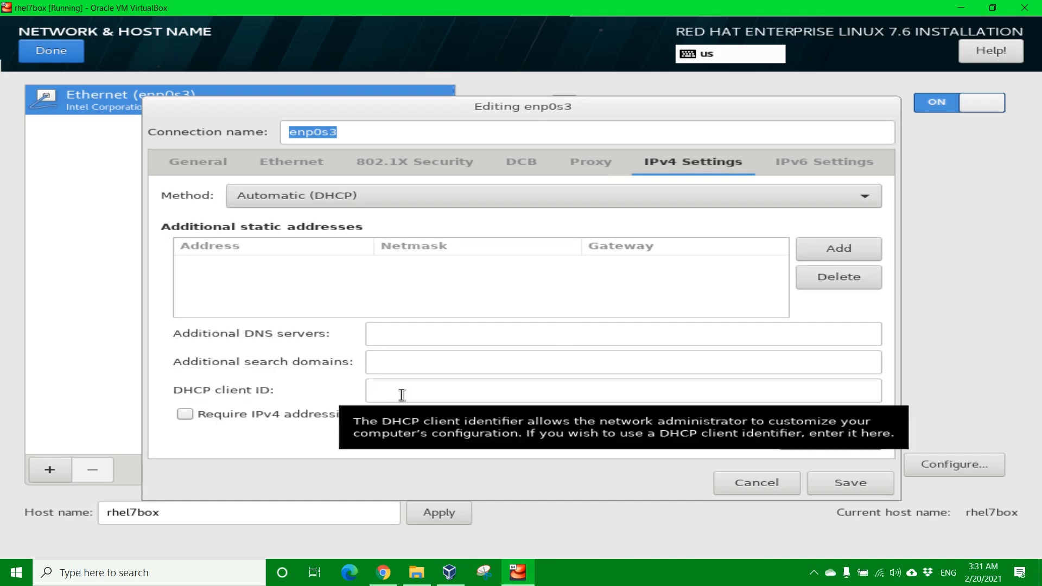
left_click(405, 389)
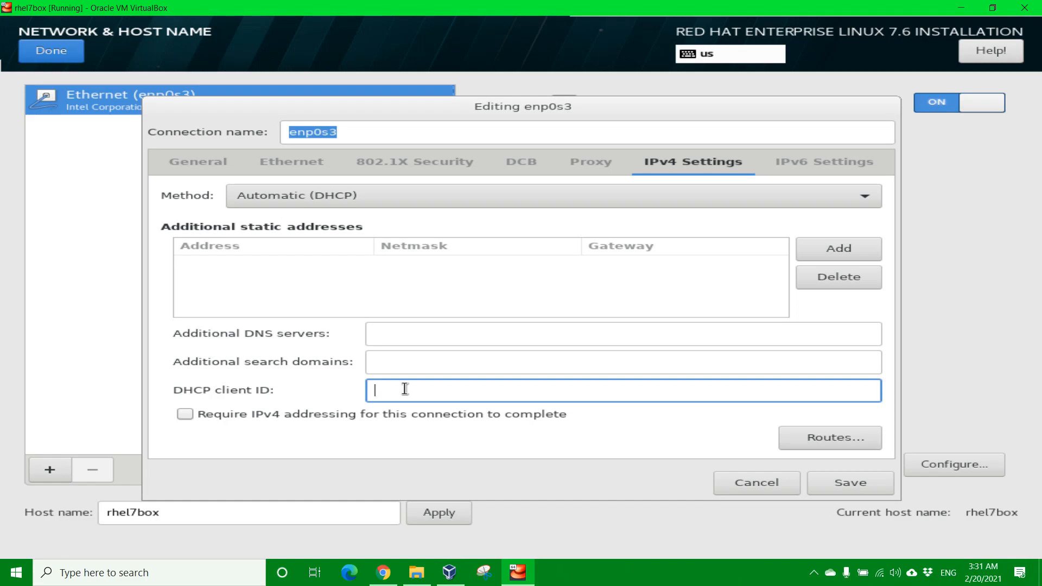
type("rhel7box")
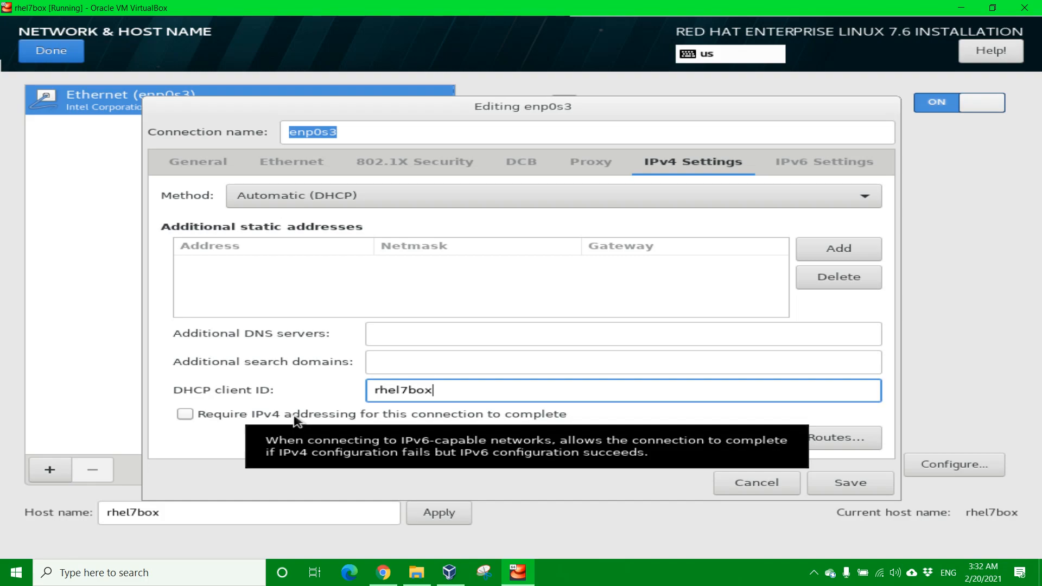
left_click(185, 415)
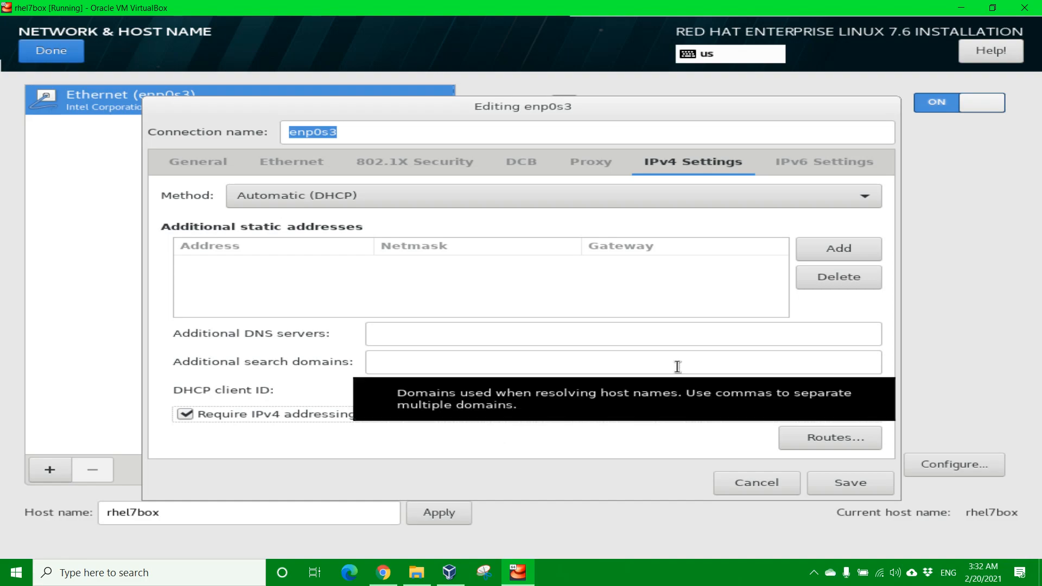
left_click(349, 194)
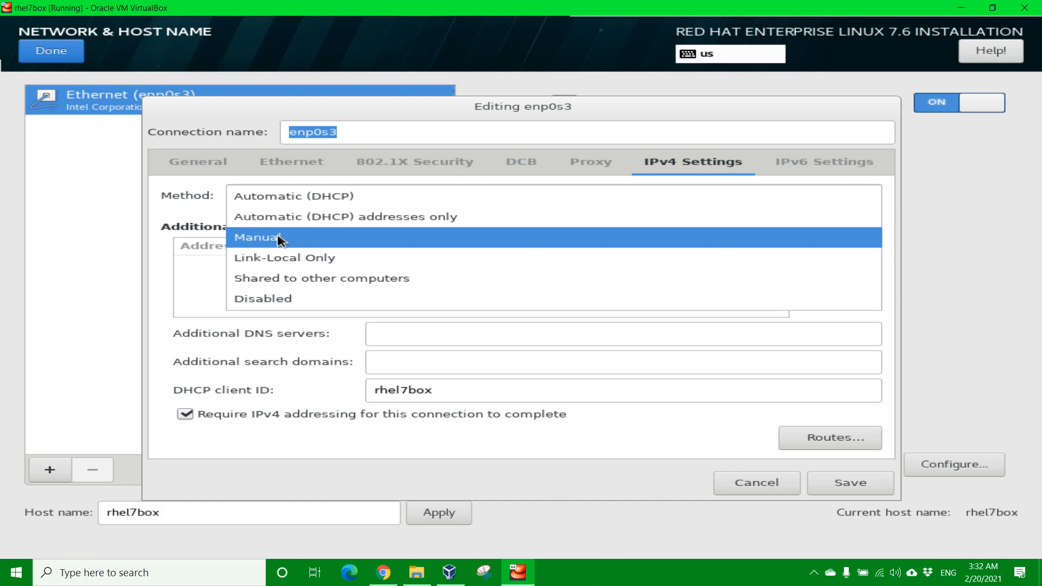
left_click(298, 199)
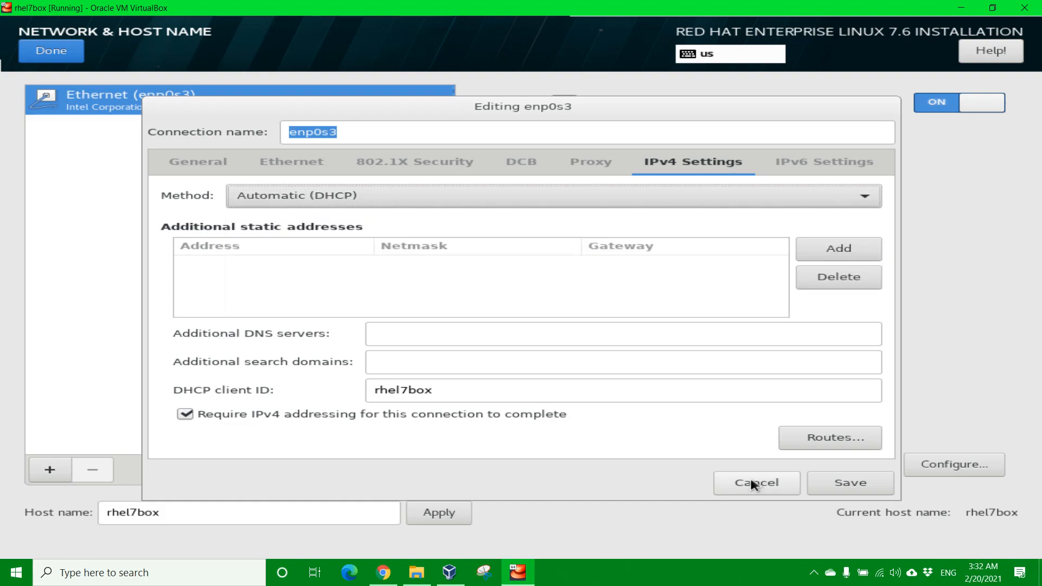
left_click(851, 487)
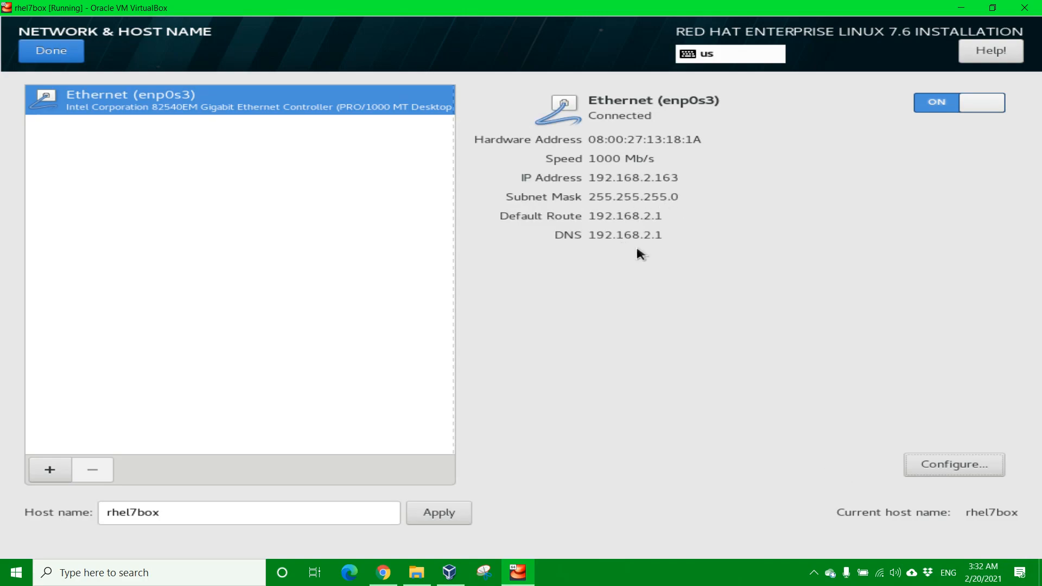
Step: Back on the summary, choose 'I will configure partitioning' for the 80 GiB disk
left_click(49, 50)
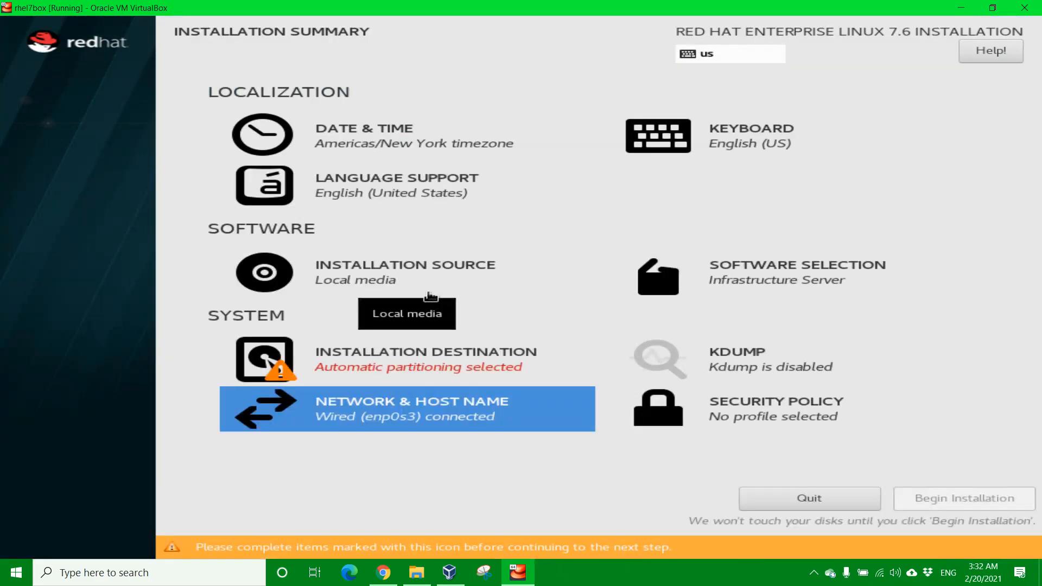
left_click(409, 365)
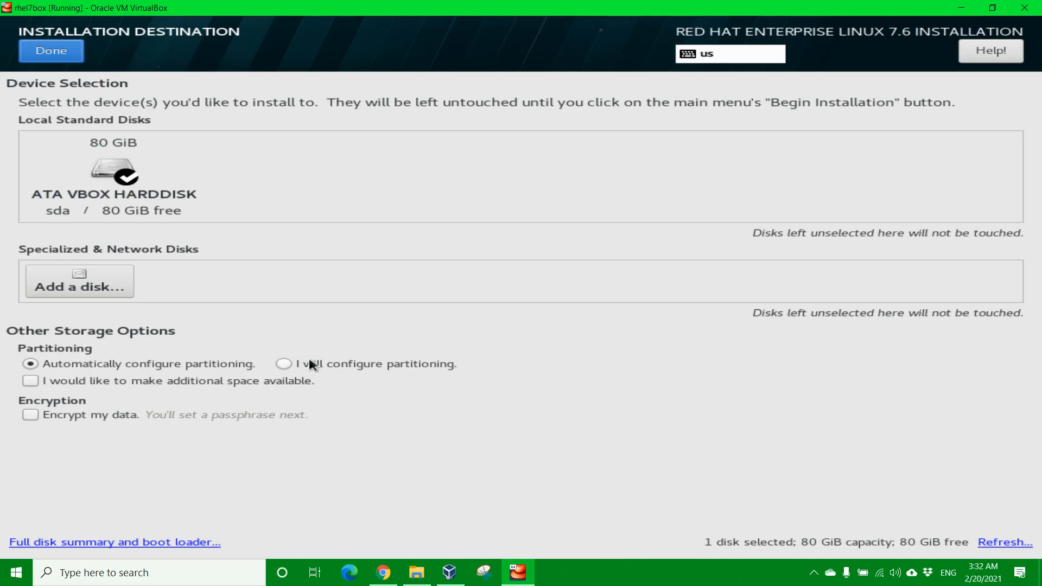
left_click(289, 366)
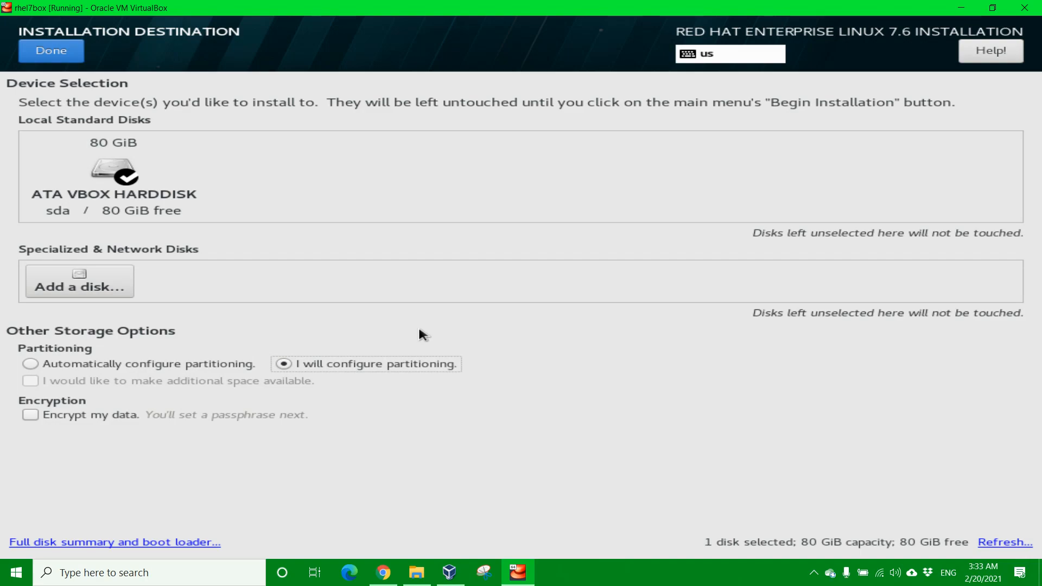
left_click(52, 51)
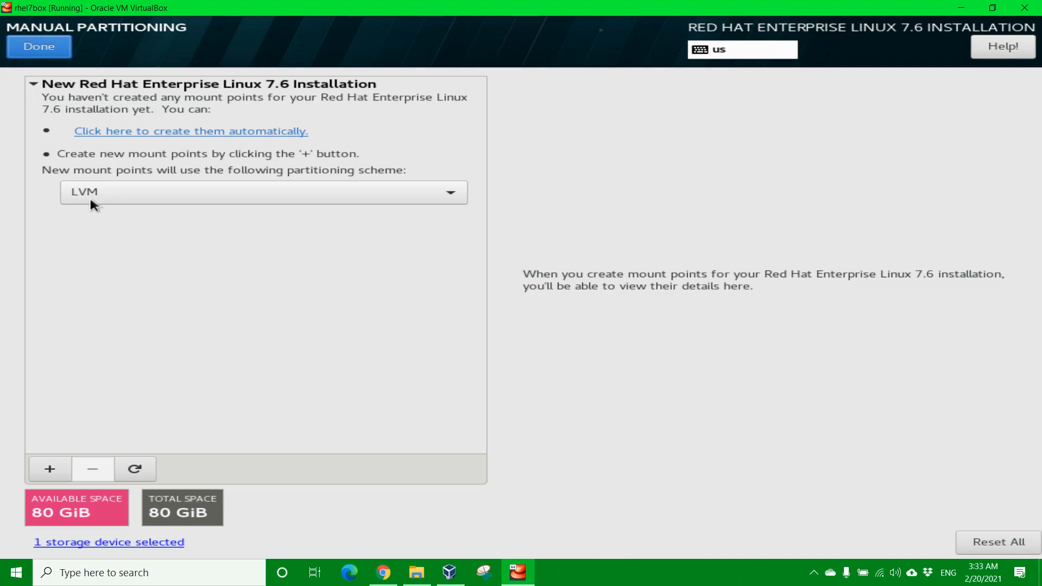
Step: Set the partitioning scheme to LVM Thin Provisioning and bring up the Add a New Mount Point dialog
left_click(171, 200)
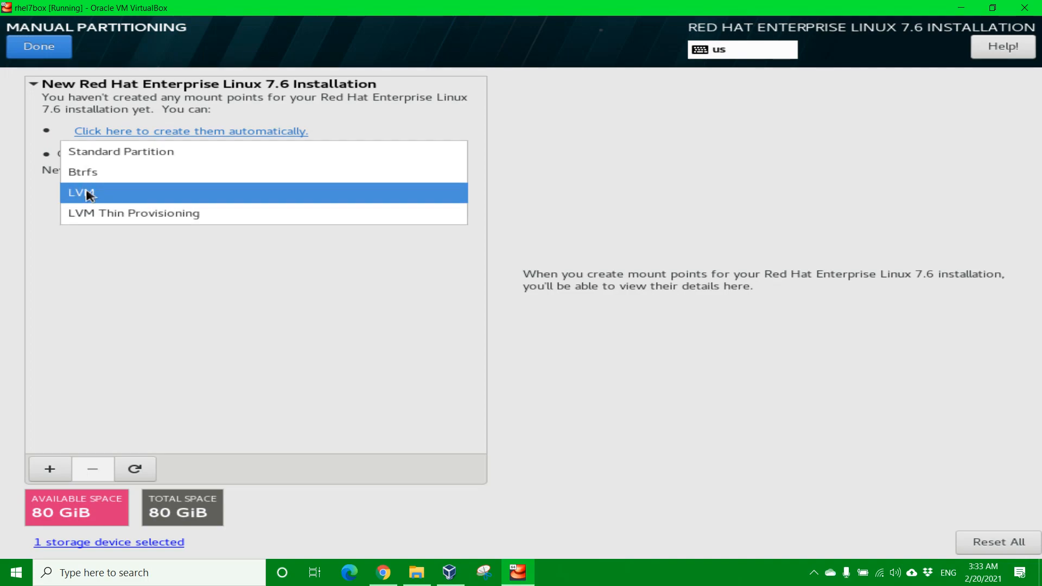
left_click(114, 217)
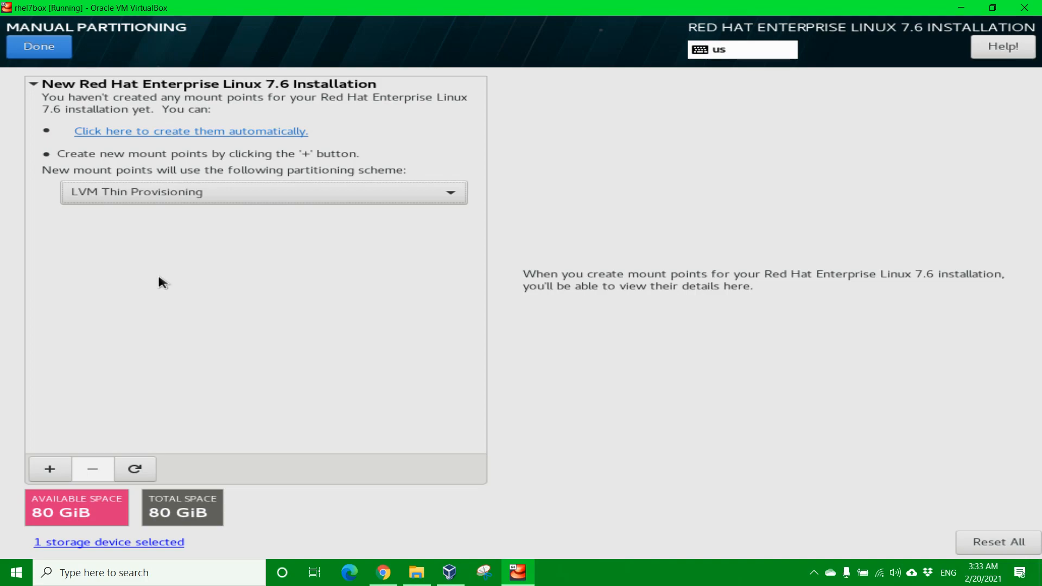
left_click(175, 193)
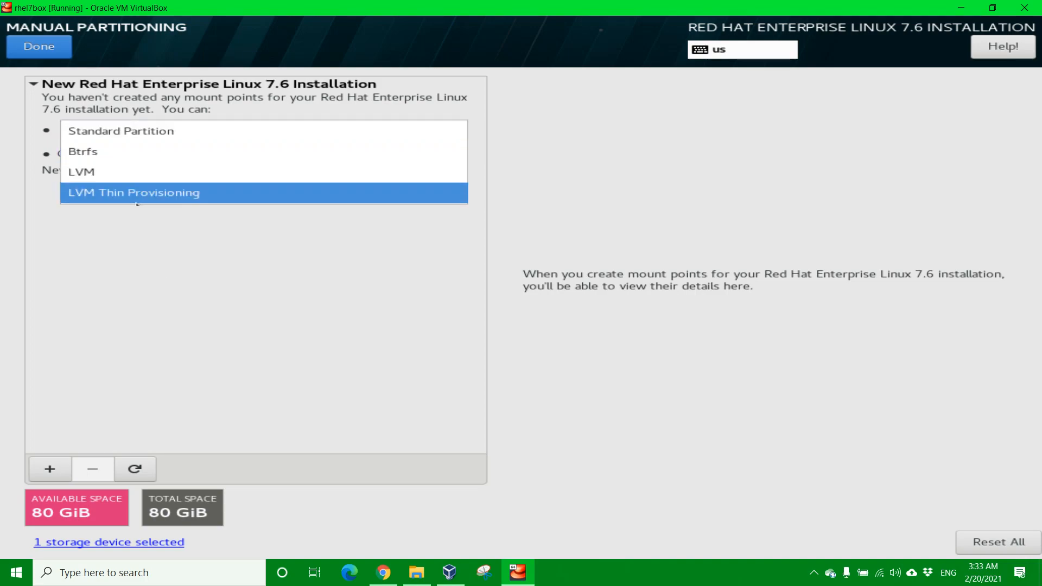
left_click(149, 264)
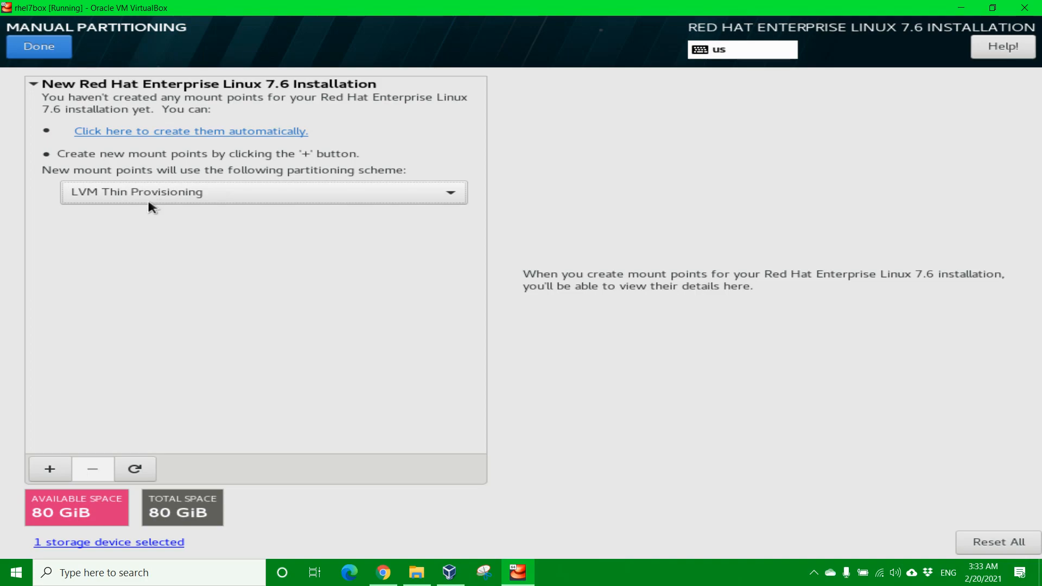
left_click(49, 469)
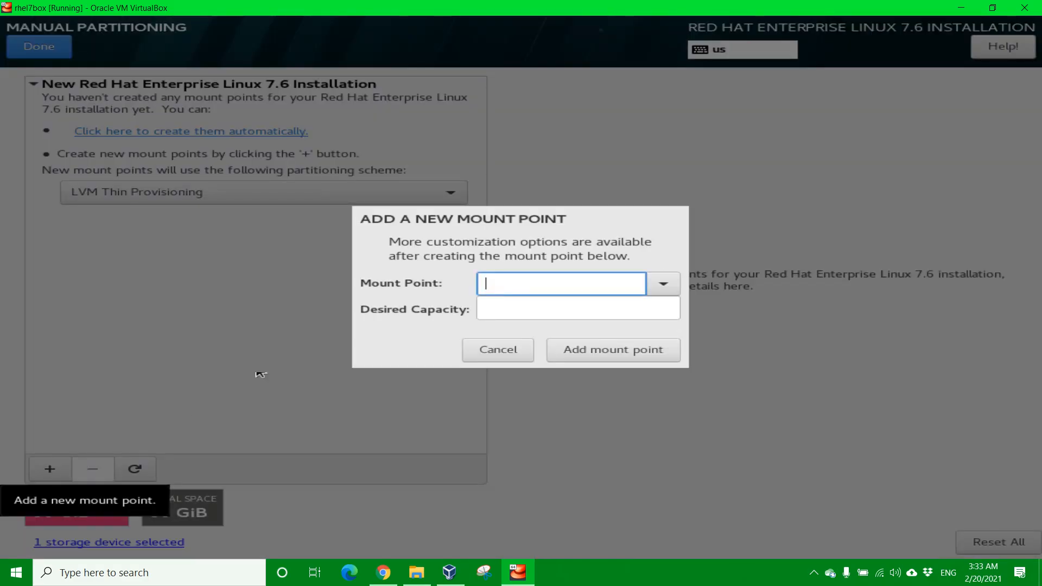
Step: Add a /boot mount point with 512 MiB desired capacity
left_click(664, 285)
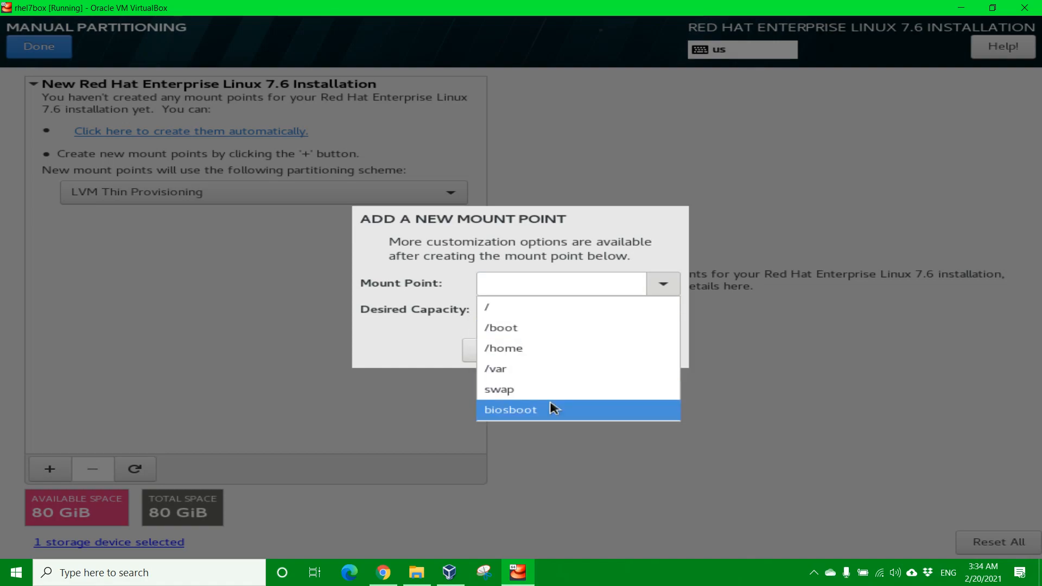
left_click(525, 328)
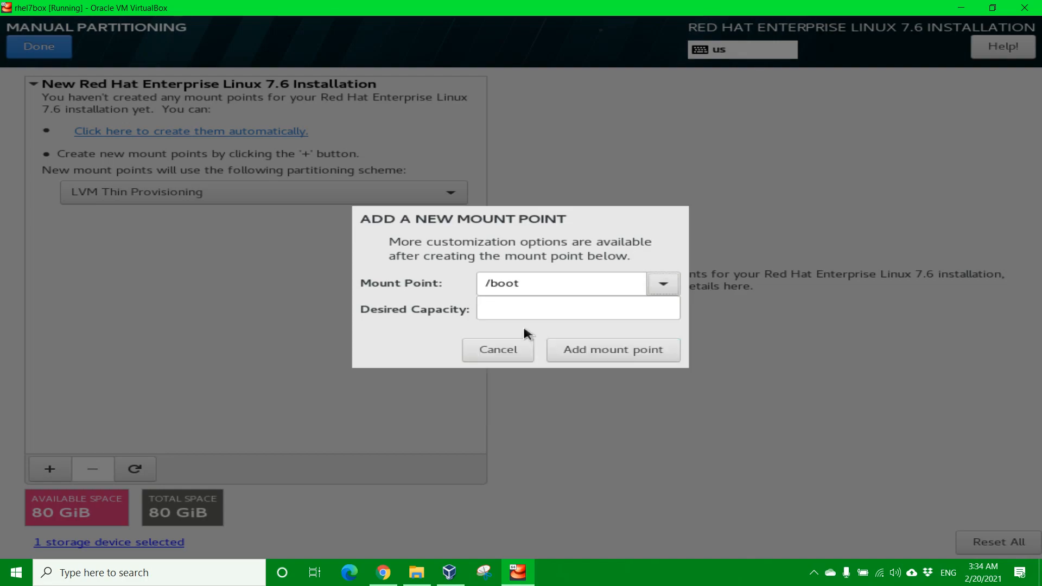
left_click(507, 309)
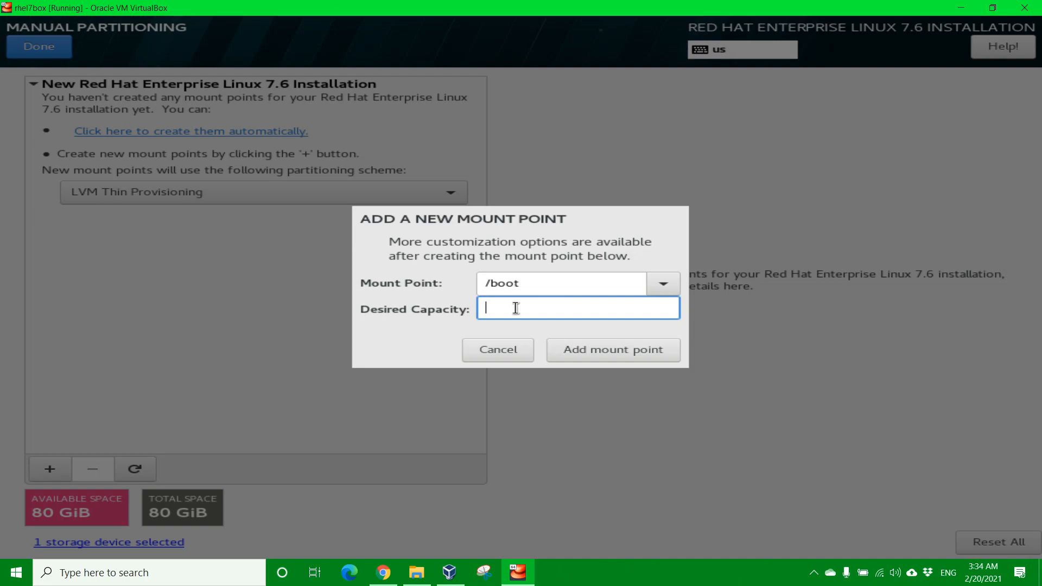
key("Tab")
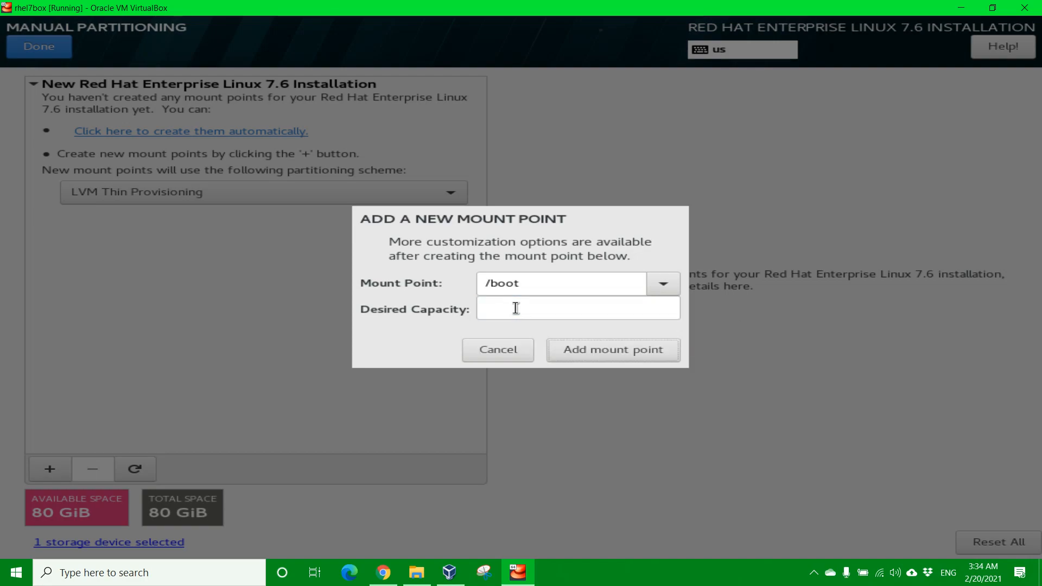
left_click(515, 308)
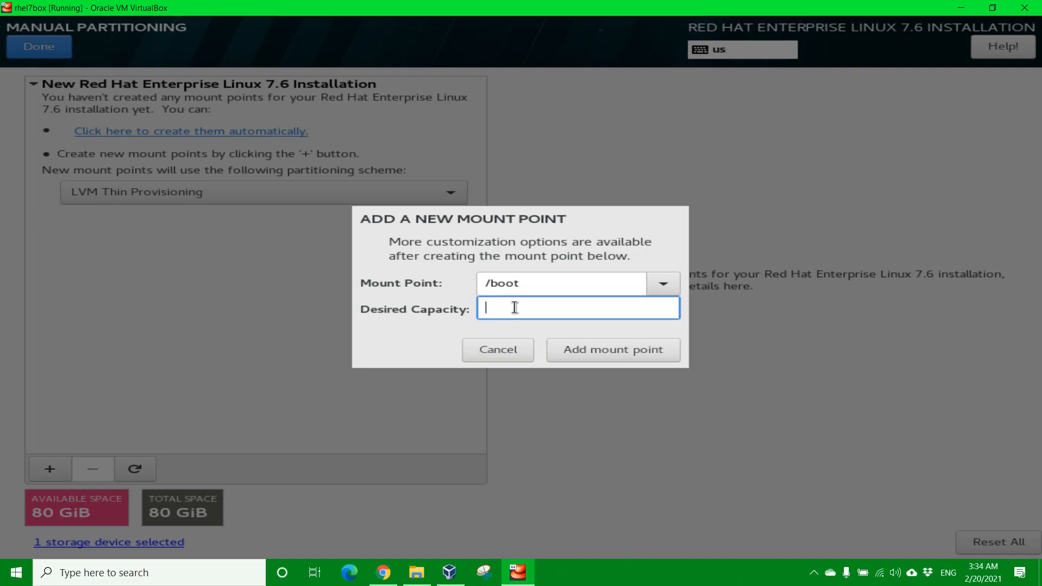
type("512")
type("MiB")
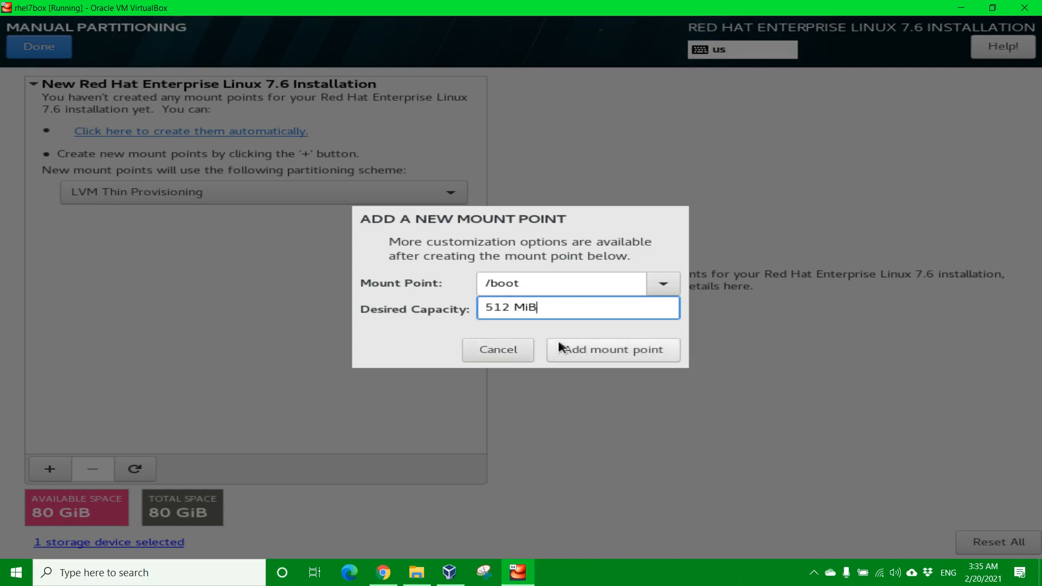
left_click(593, 357)
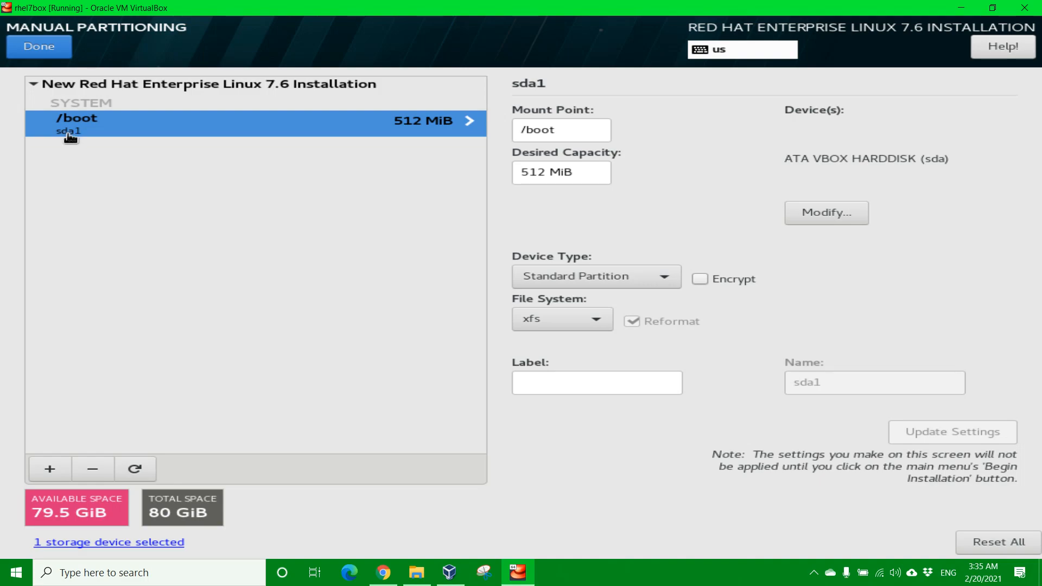
left_click(53, 468)
Step: Add a swap mount point with 4.0 GiB capacity, creating the 4096 MiB rhel_rhel7box-swap volume
left_click(663, 286)
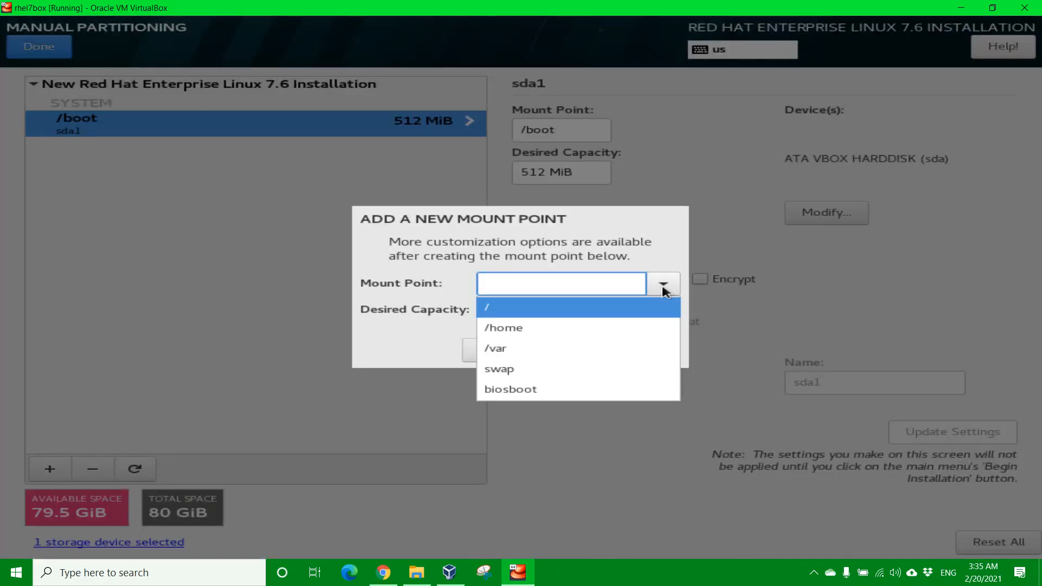
left_click(511, 369)
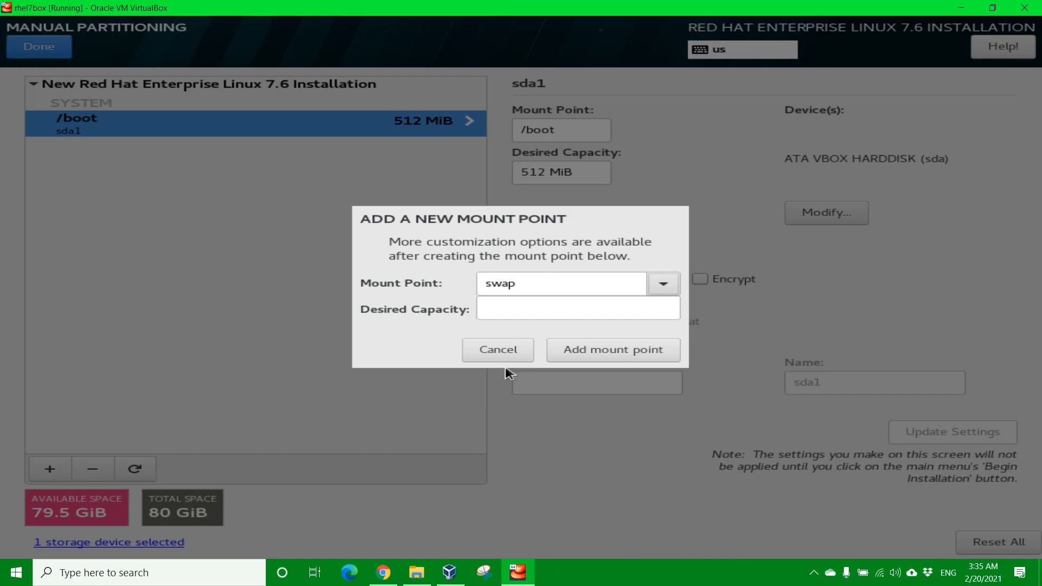
left_click(504, 308)
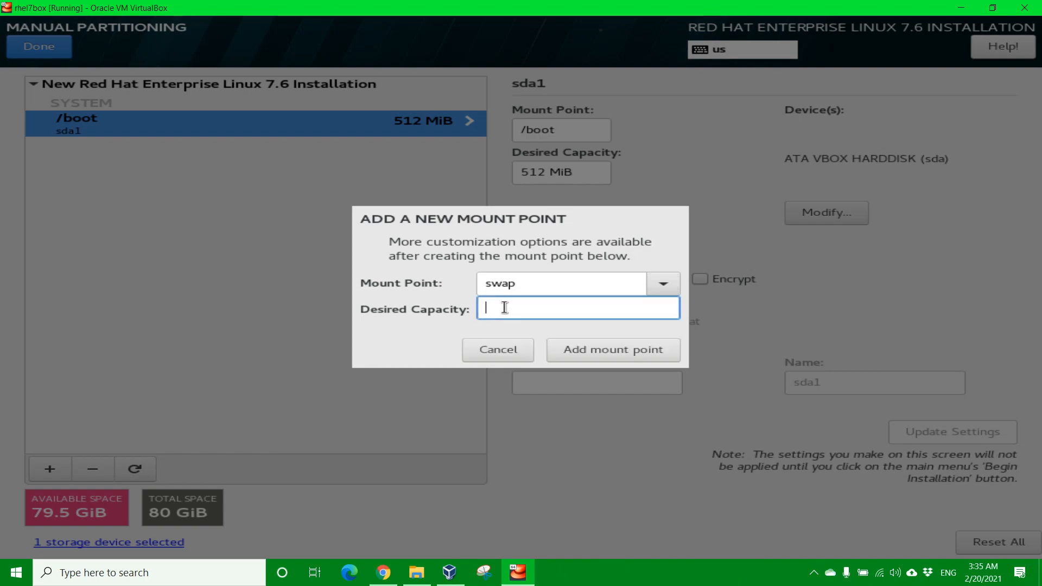
type("4.0")
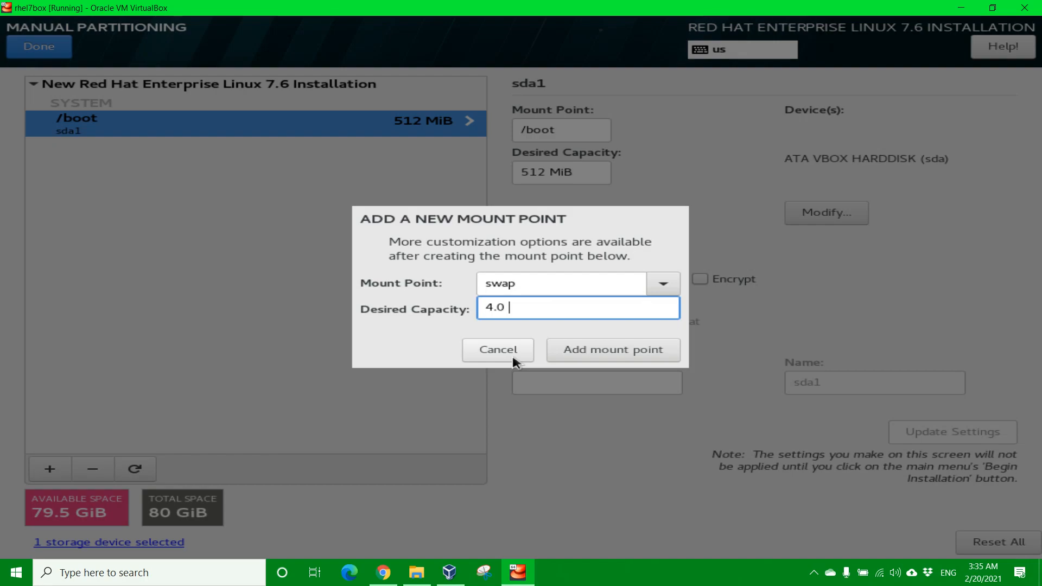
type(" GiB")
left_click(618, 357)
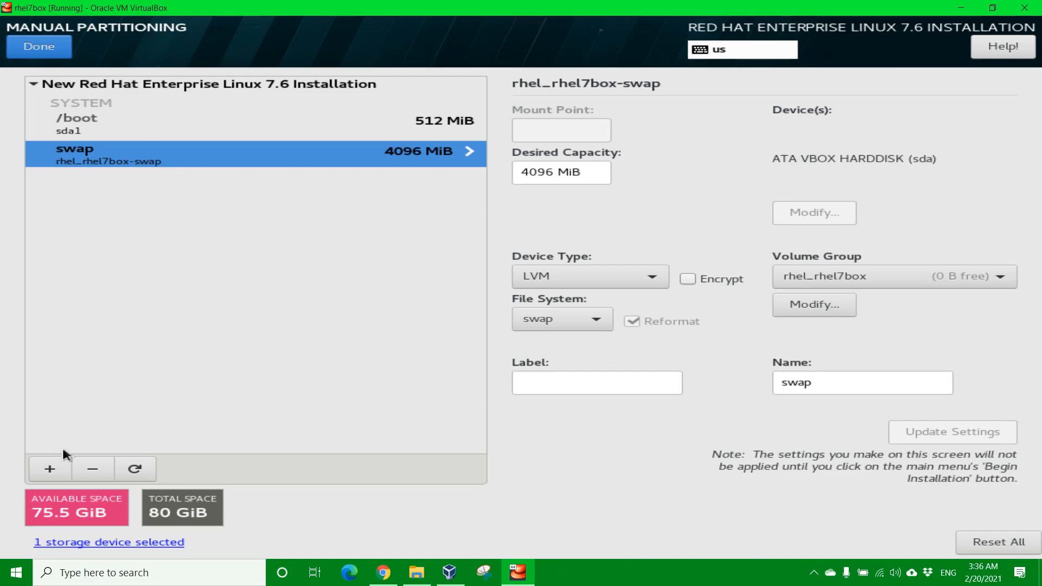
left_click(50, 468)
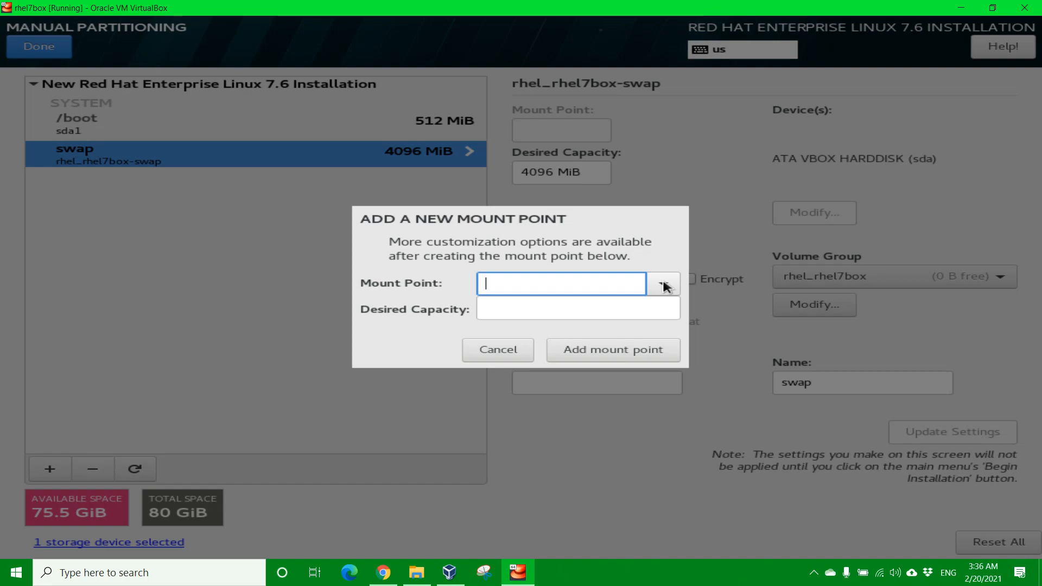
Step: Add a /home mount point with a desired capacity of 2.0 GiB
left_click(664, 285)
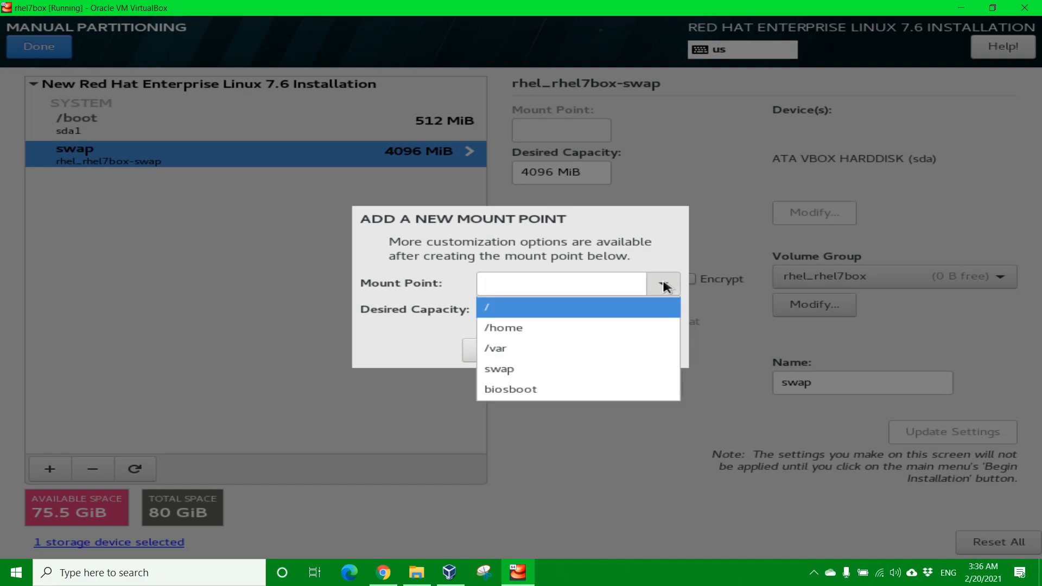
left_click(593, 332)
left_click(495, 307)
type("2.0 ")
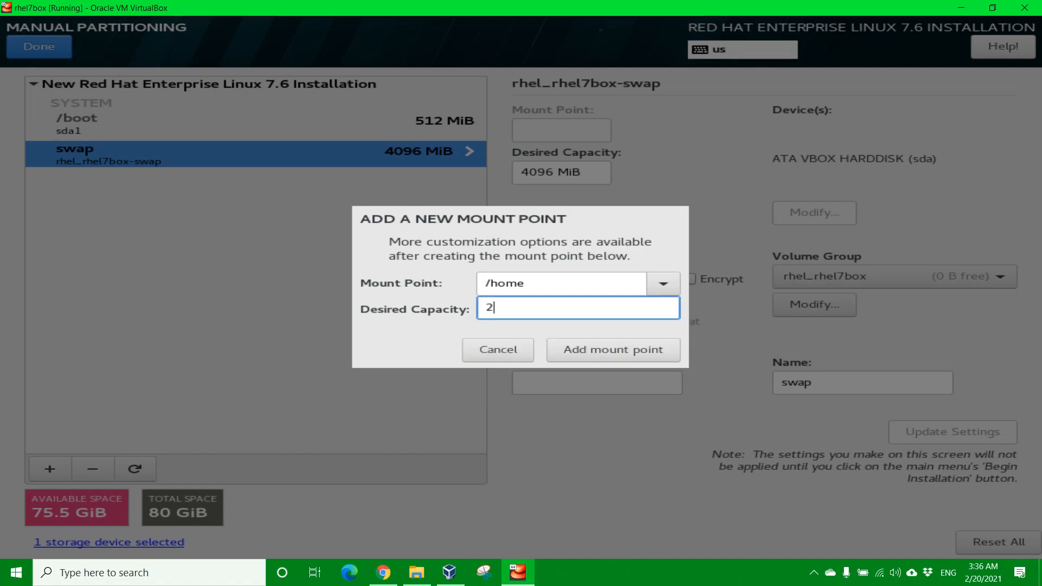
type("GiB")
left_click(588, 358)
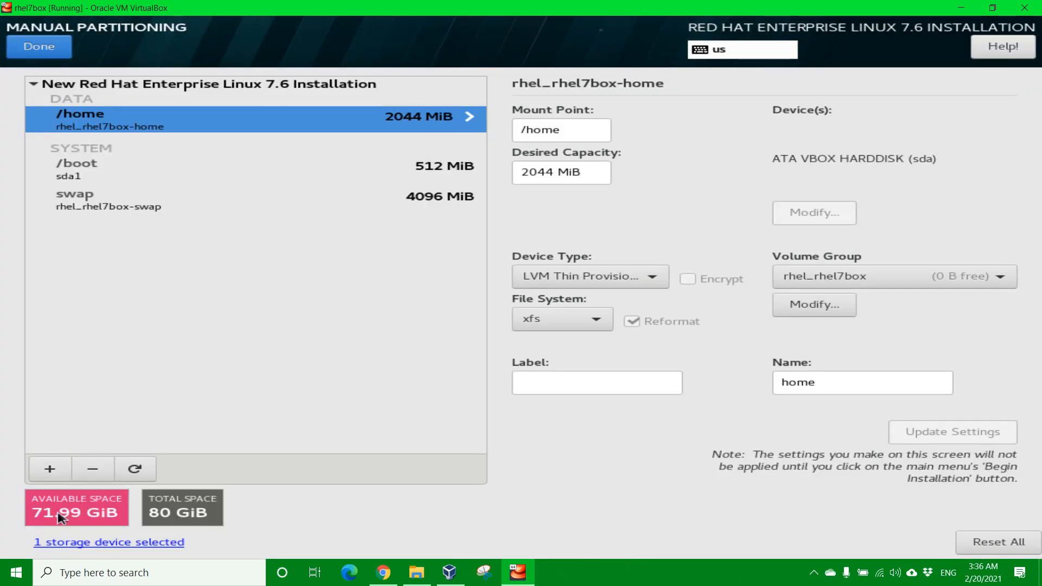
Step: Create a /var mount point with 10.0 GiB desired capacity
left_click(49, 470)
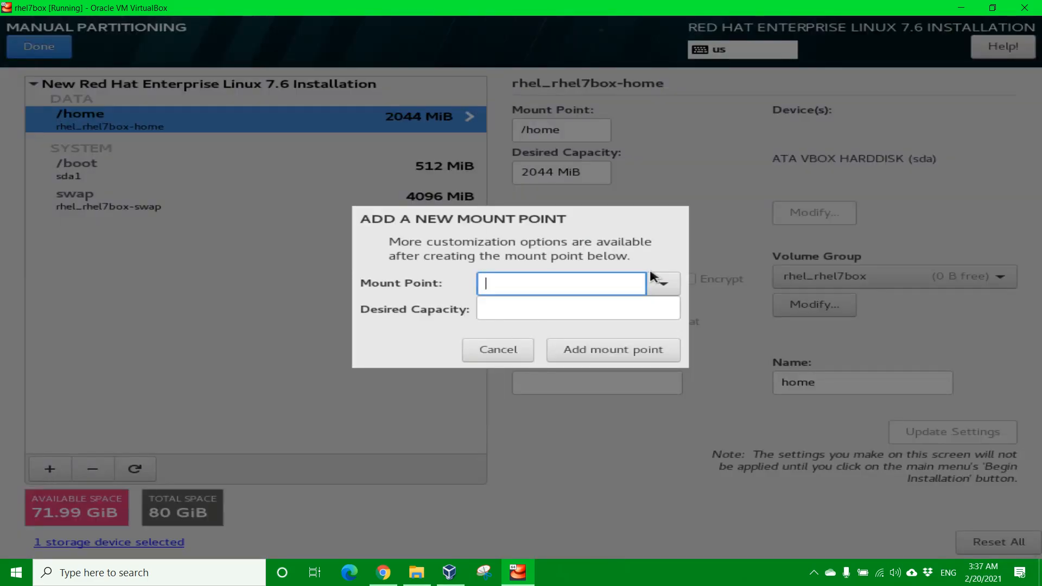
left_click(662, 284)
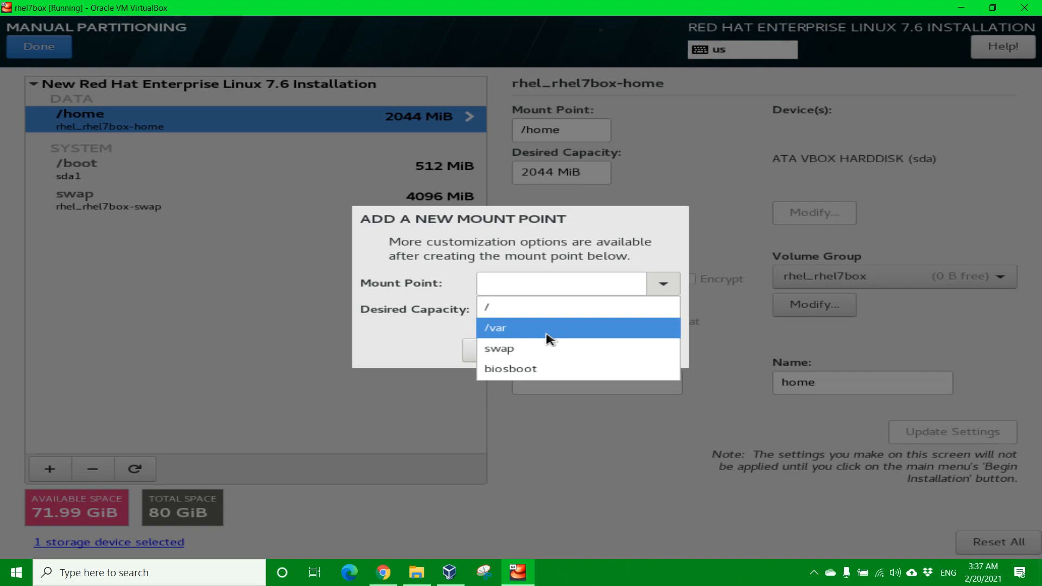
left_click(519, 329)
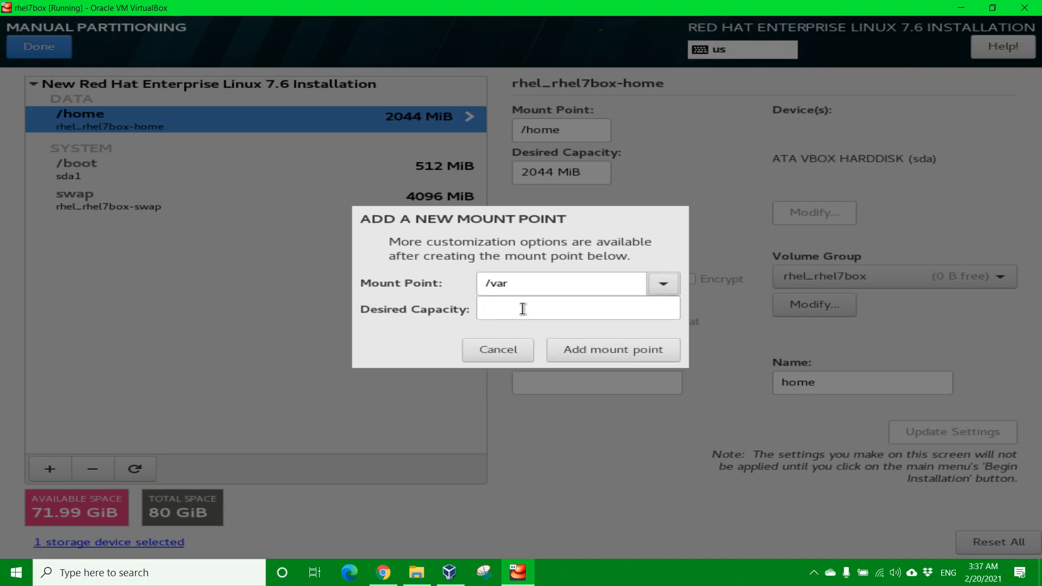
left_click(517, 304)
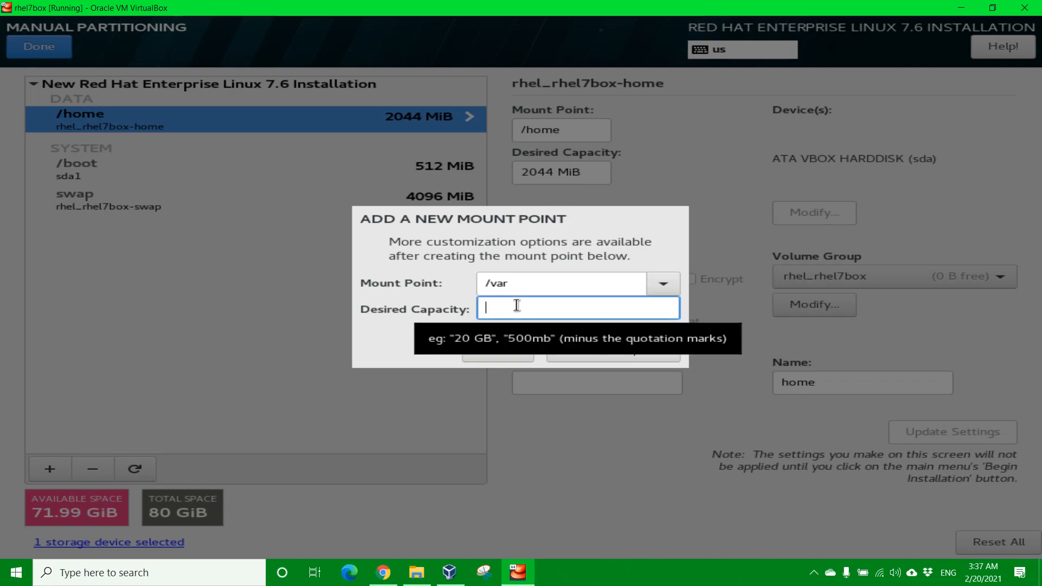
type("10.0")
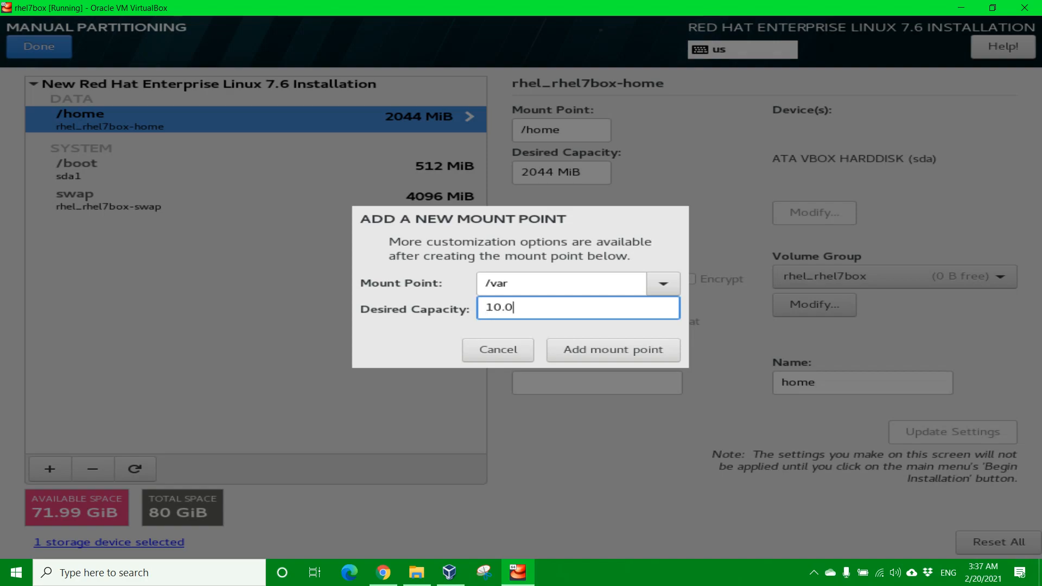
type("  GiB")
left_click(598, 351)
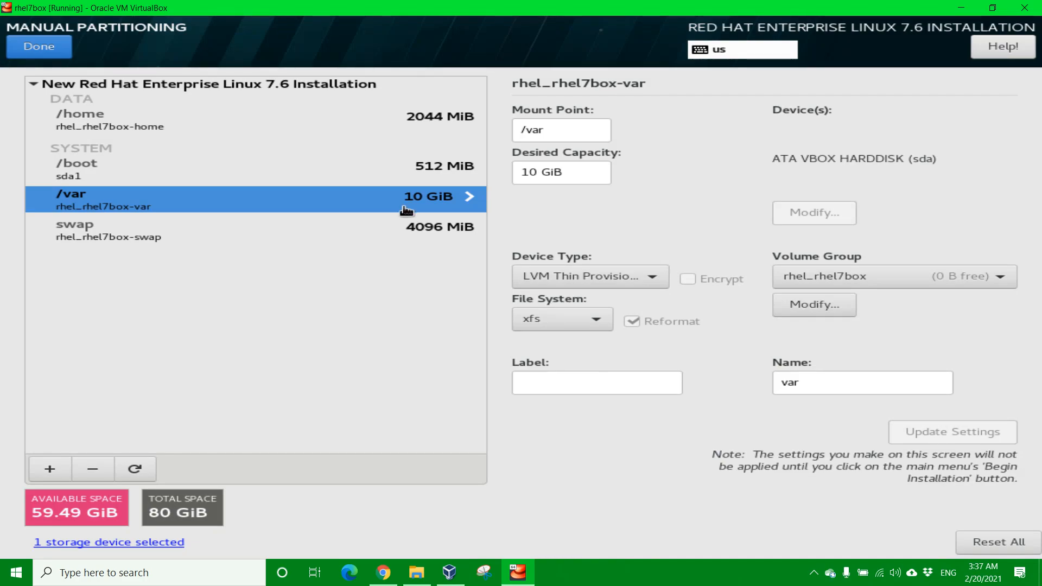
Step: Change the /home desired capacity to 2.0 GiB and update its settings
left_click(345, 126)
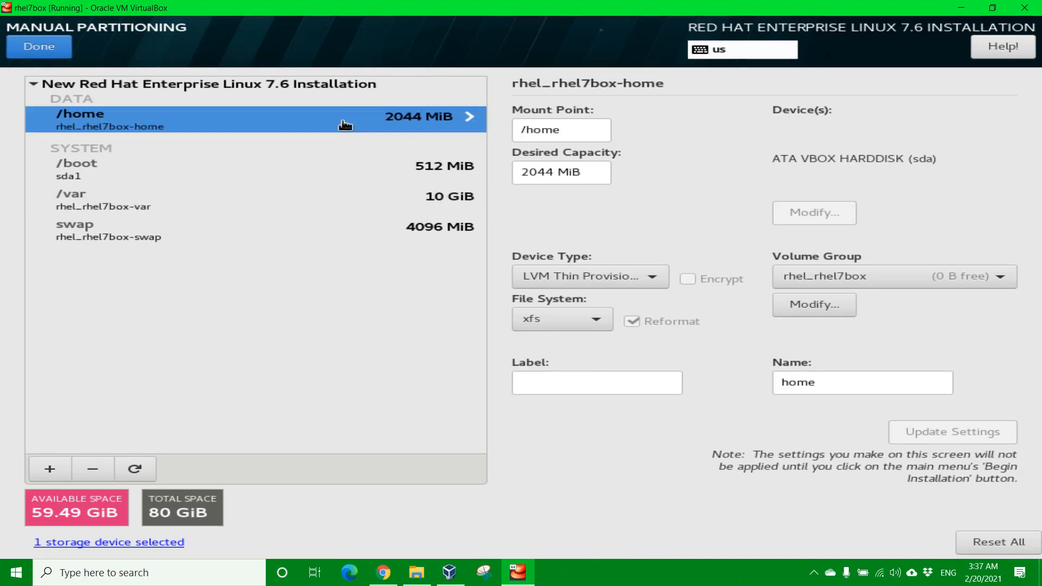
triple_click(596, 172)
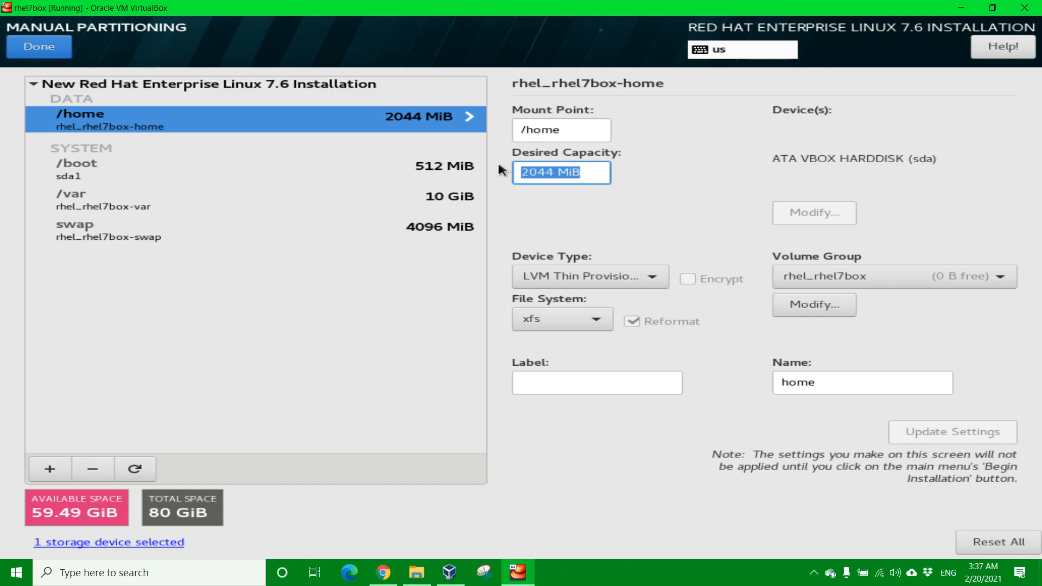
type("2.0 GiB")
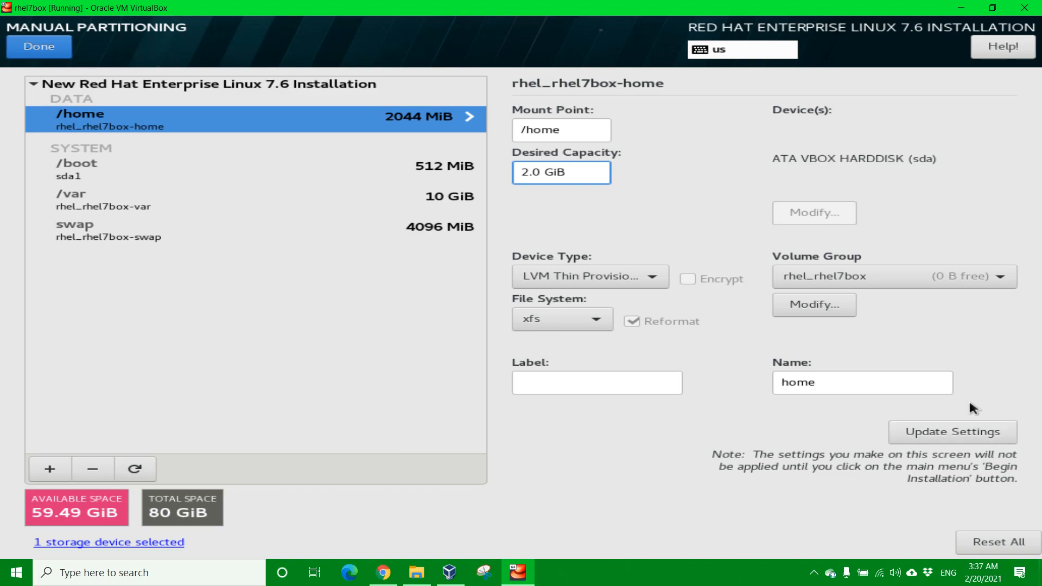
left_click(945, 439)
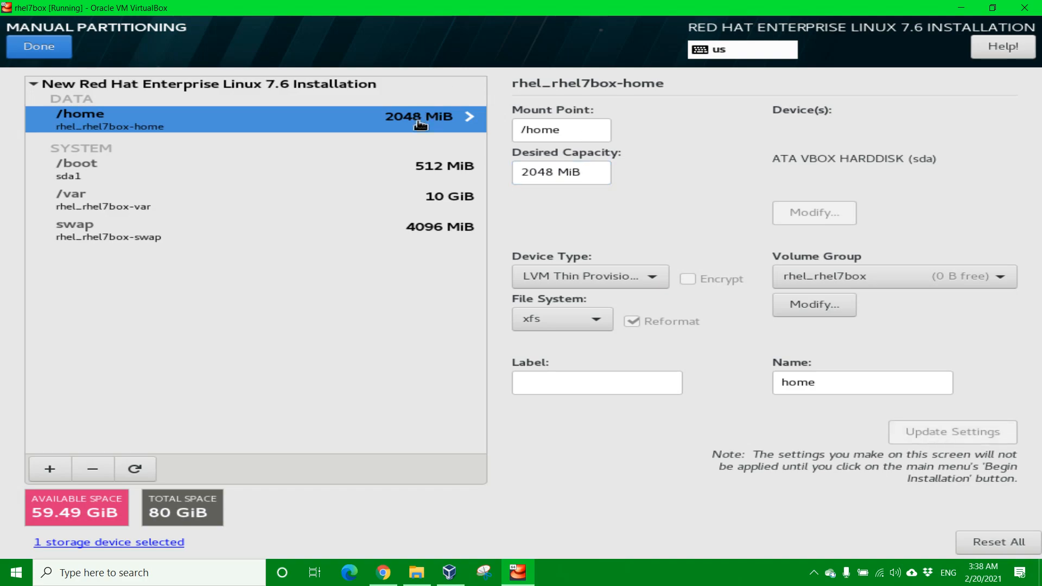
Step: Add a /var/log mount point sized 10.0 GiB
left_click(50, 469)
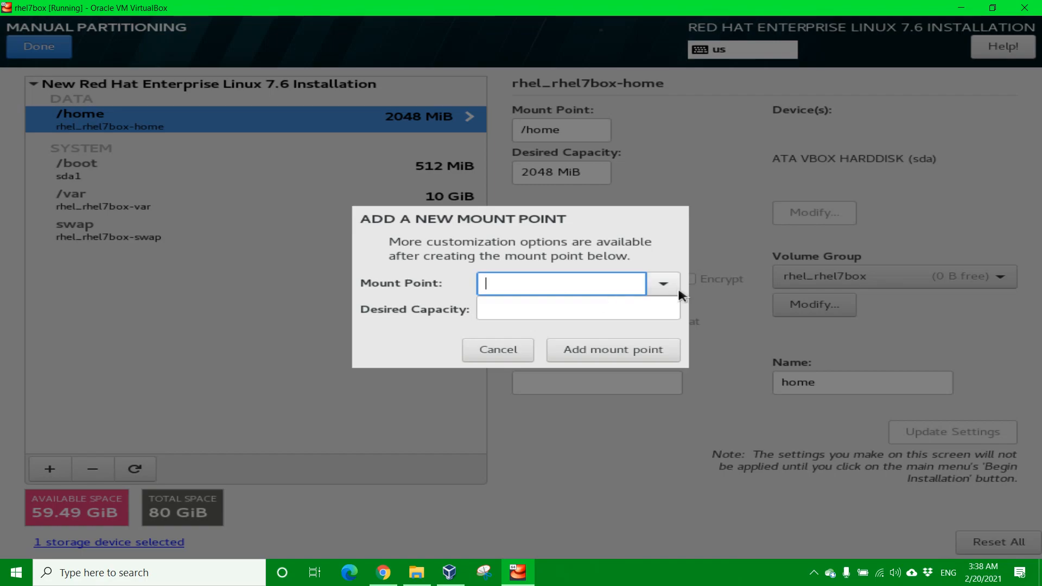
type("/var/log")
left_click(496, 305)
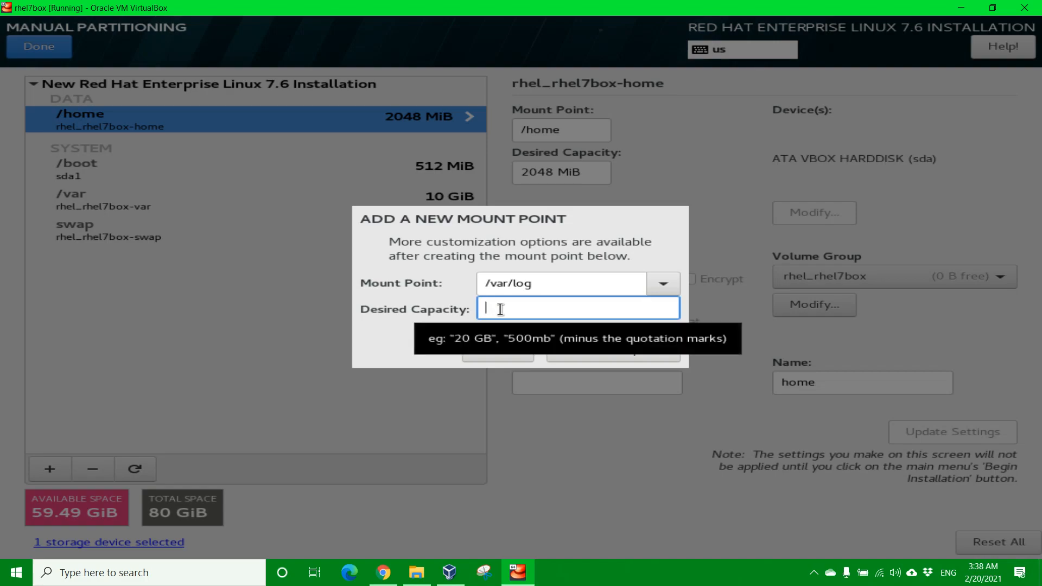
type("10.")
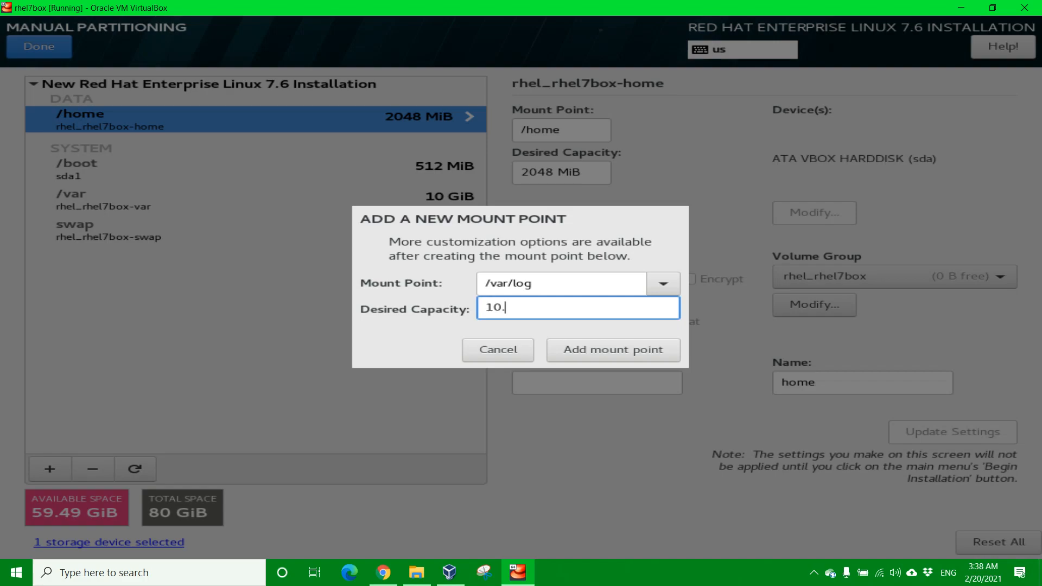
type("0 GiB")
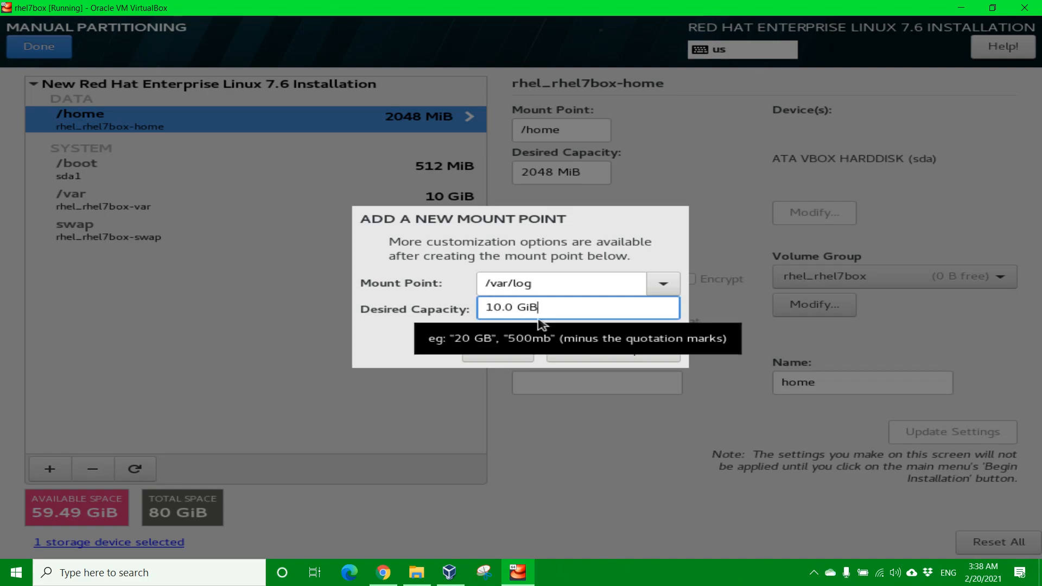
left_click(620, 356)
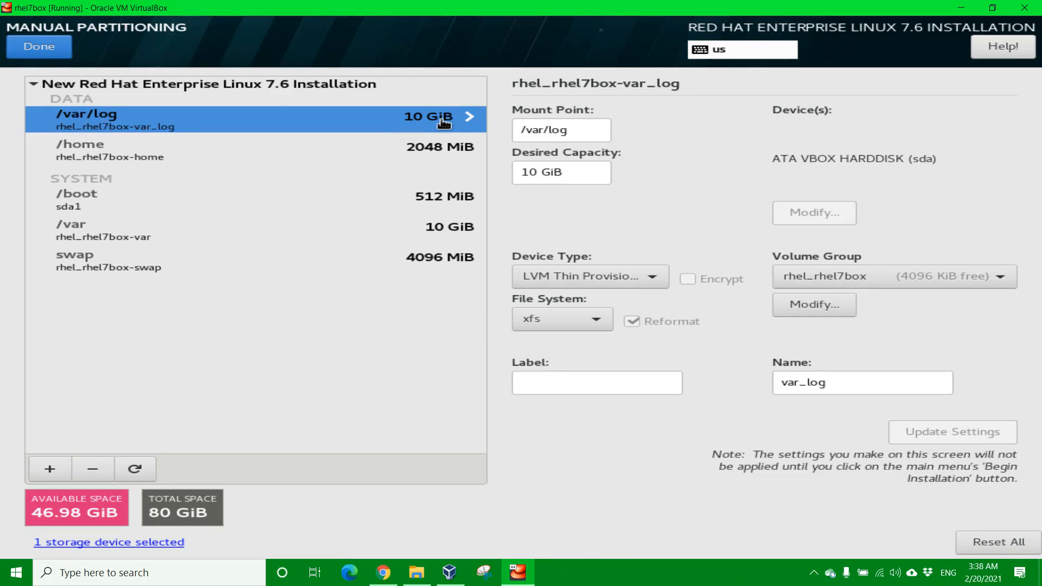
Step: Add a /var/log/audit mount point sized 20.0 GiB
left_click(61, 468)
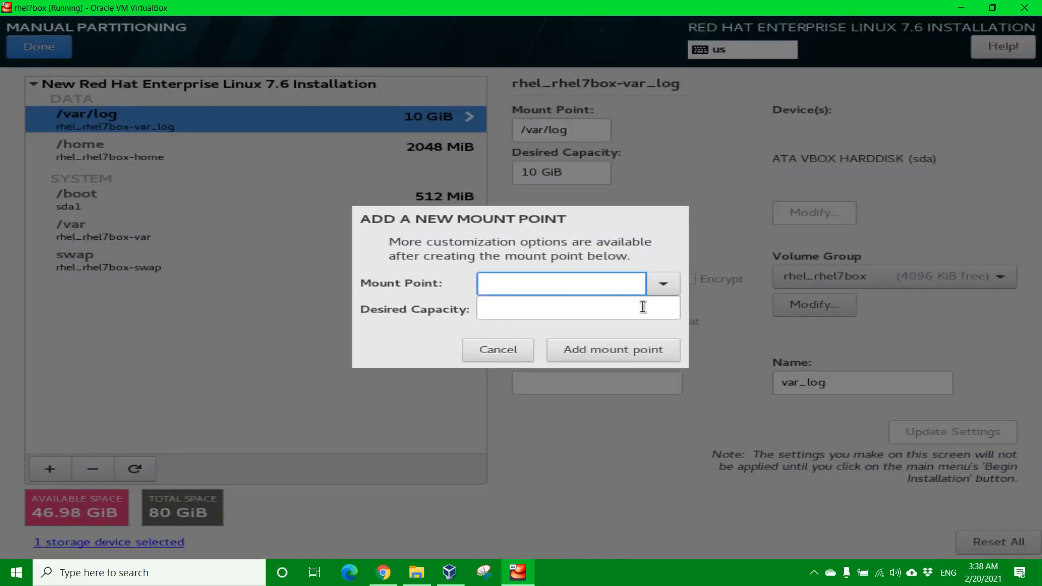
type("/var/log/audit")
left_click(538, 309)
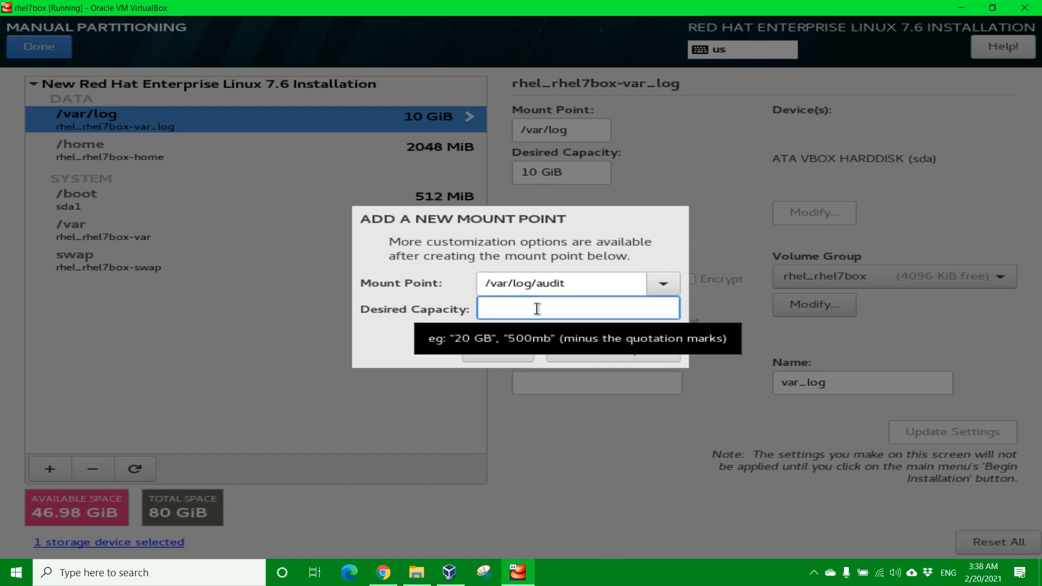
type("20.0 ")
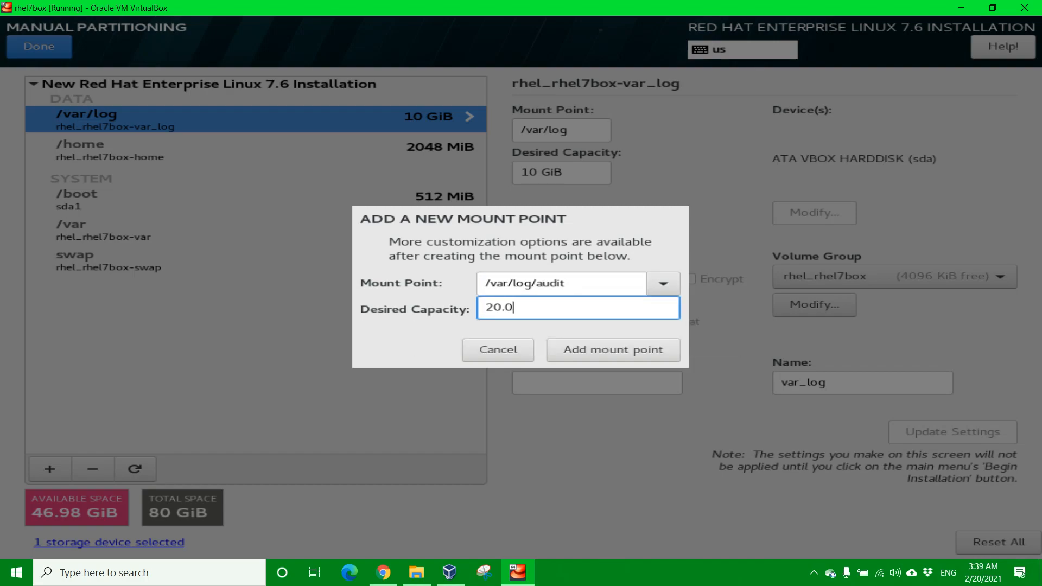
type("GiB")
left_click(609, 354)
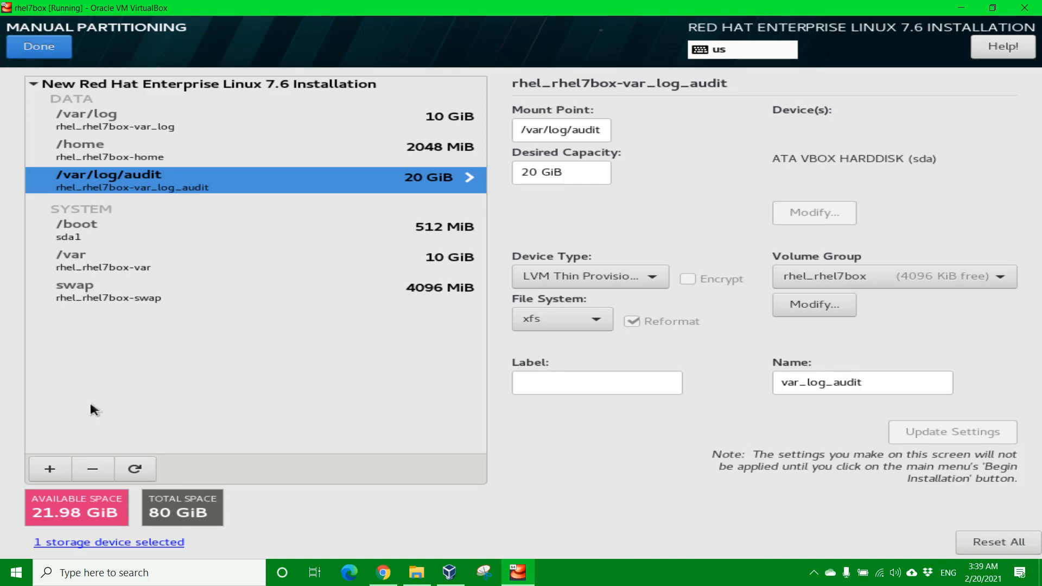
Step: Add the / mount point with capacity left blank so it uses the remaining space
left_click(51, 468)
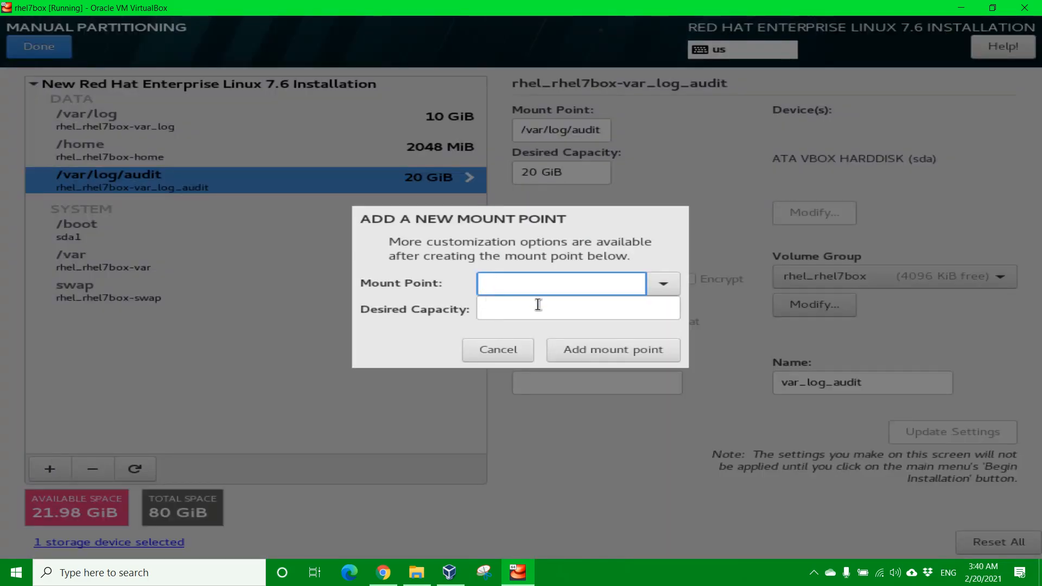
left_click(663, 284)
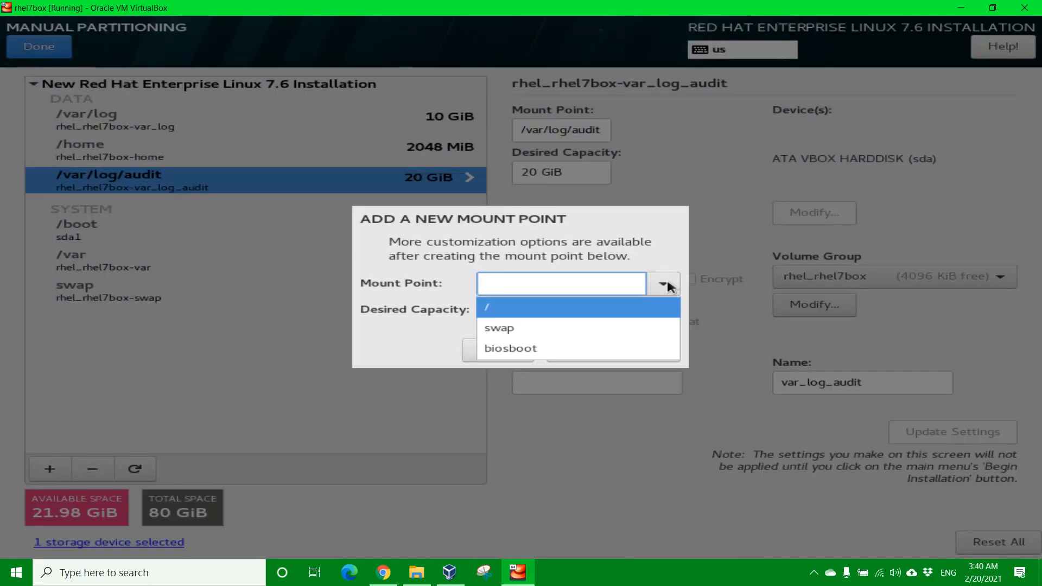
left_click(492, 306)
left_click(492, 309)
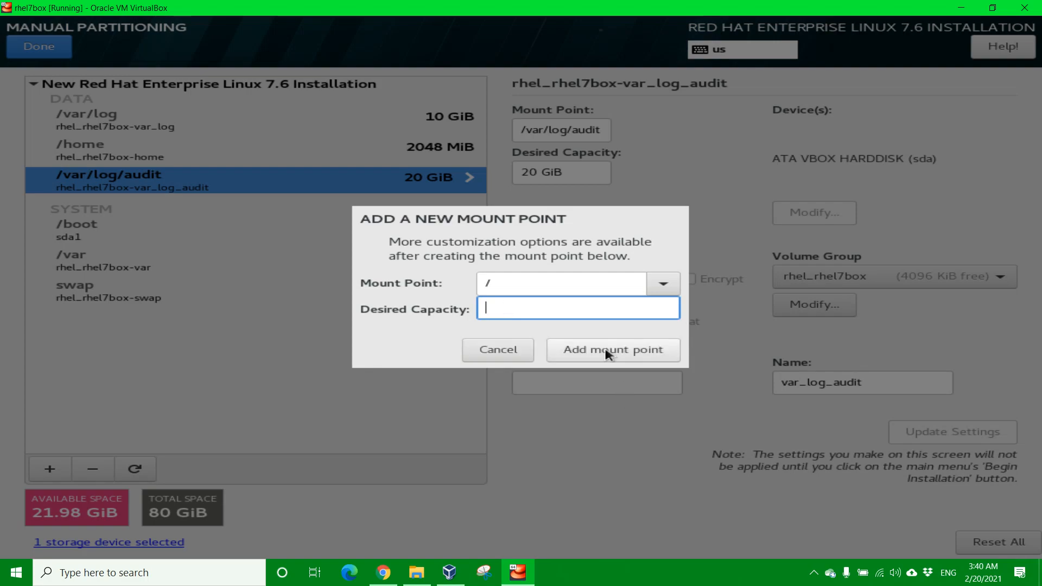
left_click(607, 353)
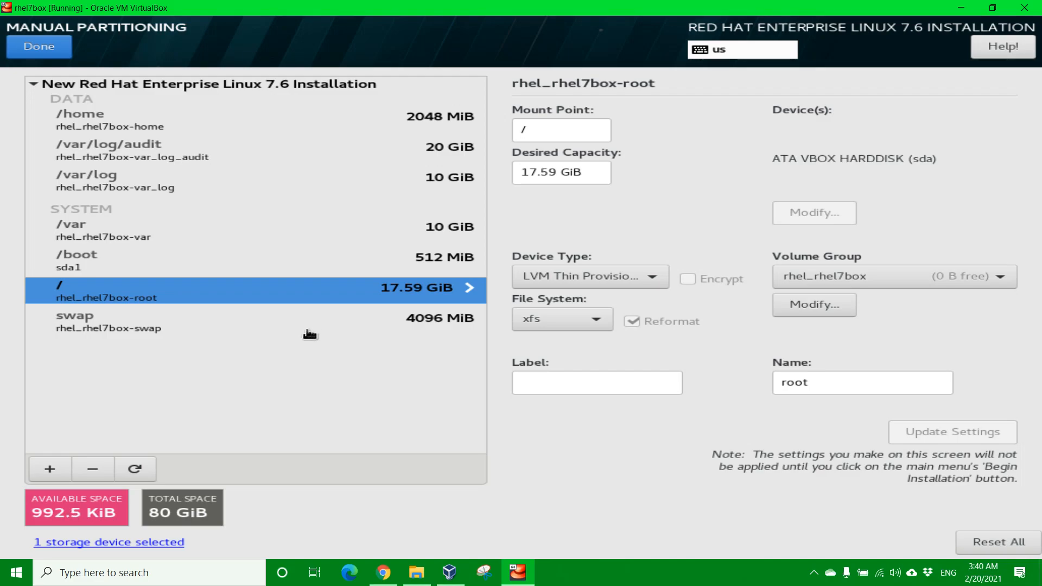
Step: Finish manual partitioning and accept the summary of changes
left_click(31, 49)
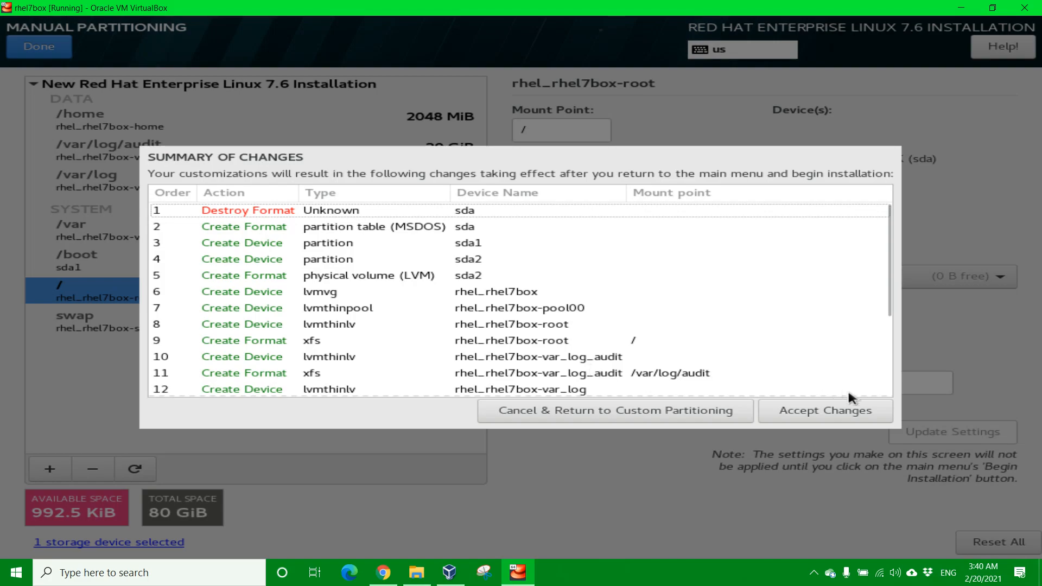
left_click(834, 419)
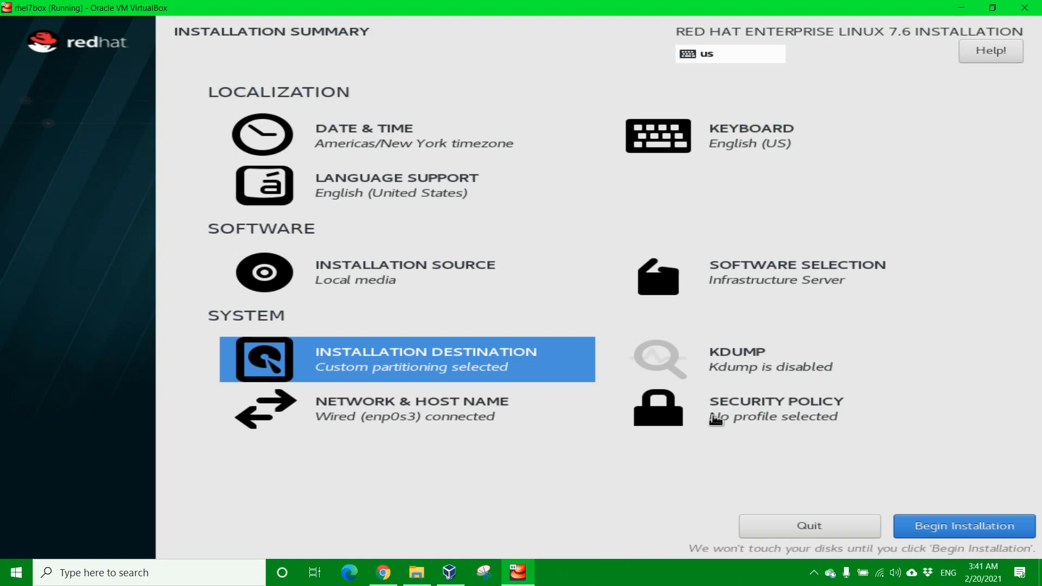
Step: Select and apply the DISA STIG for Red Hat Enterprise Linux 7 security profile
left_click(758, 414)
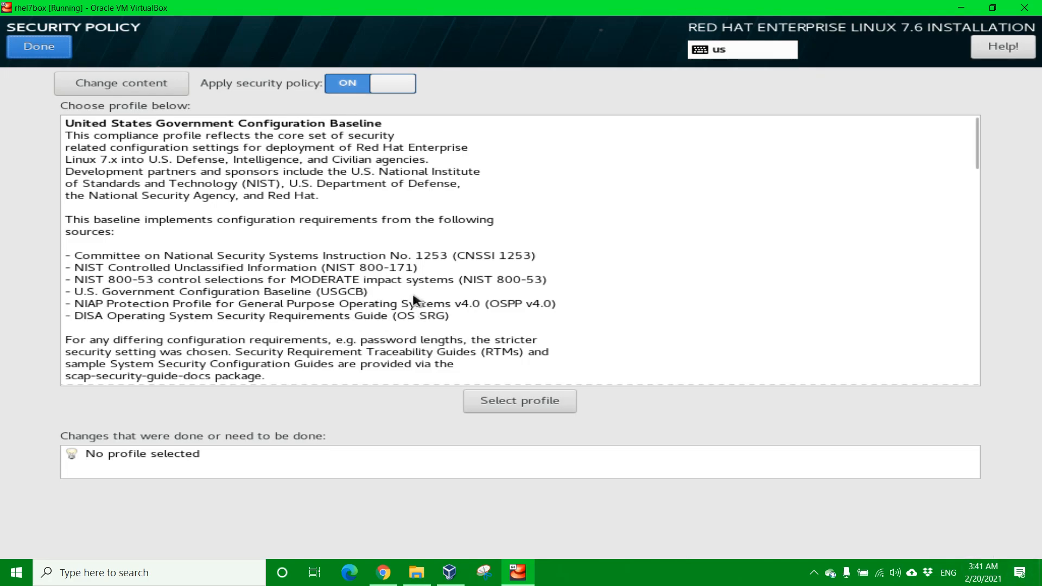
left_click(322, 286)
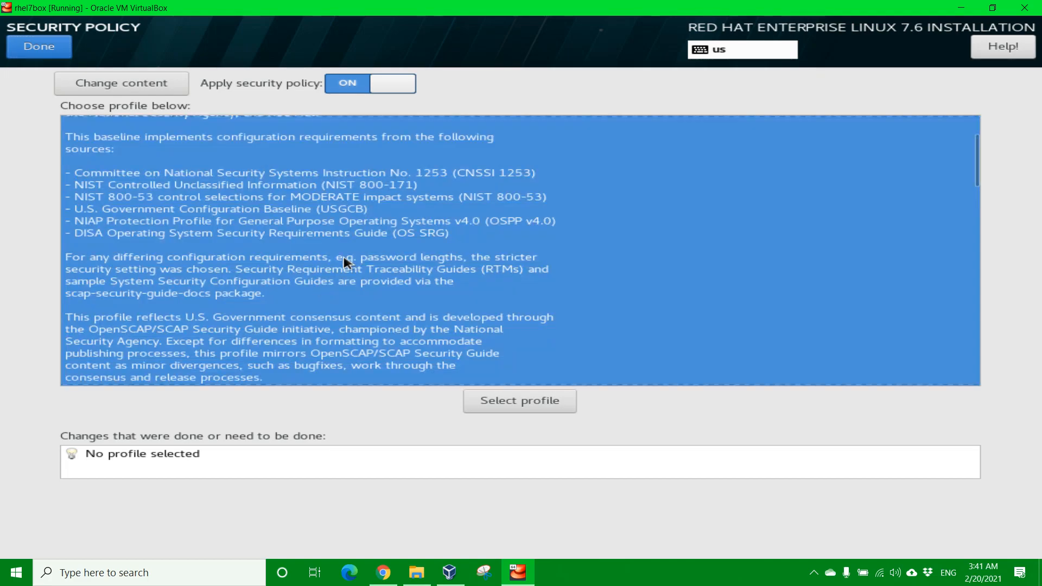
scroll(297, 254, "down", 3)
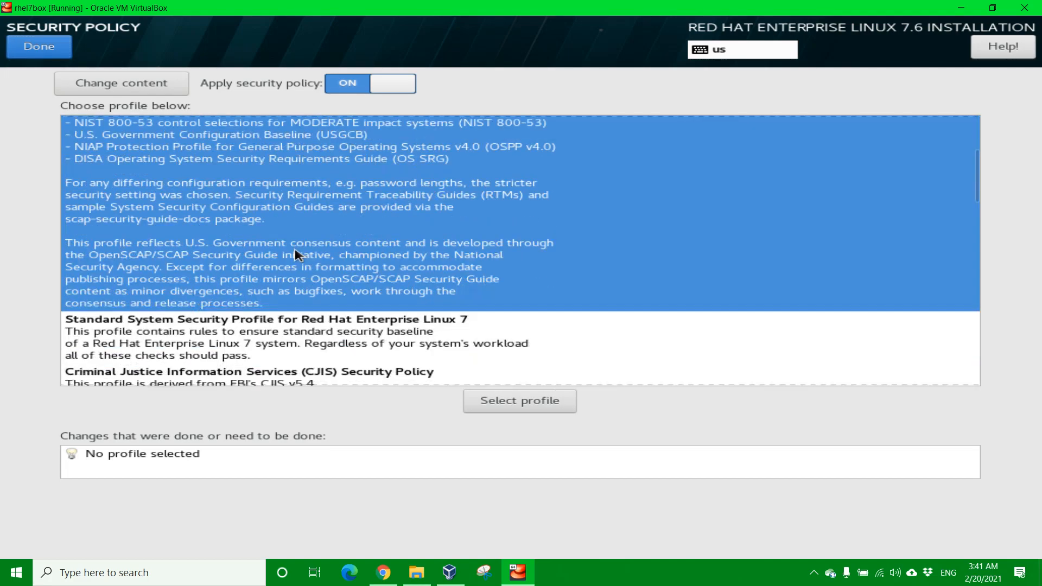
scroll(296, 253, "down", 15)
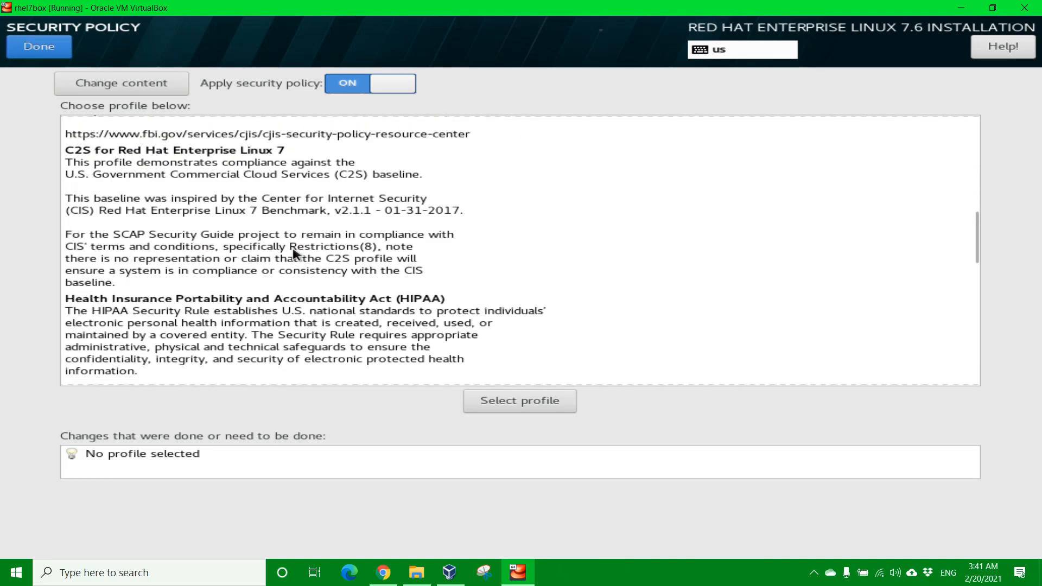
scroll(293, 253, "down", 15)
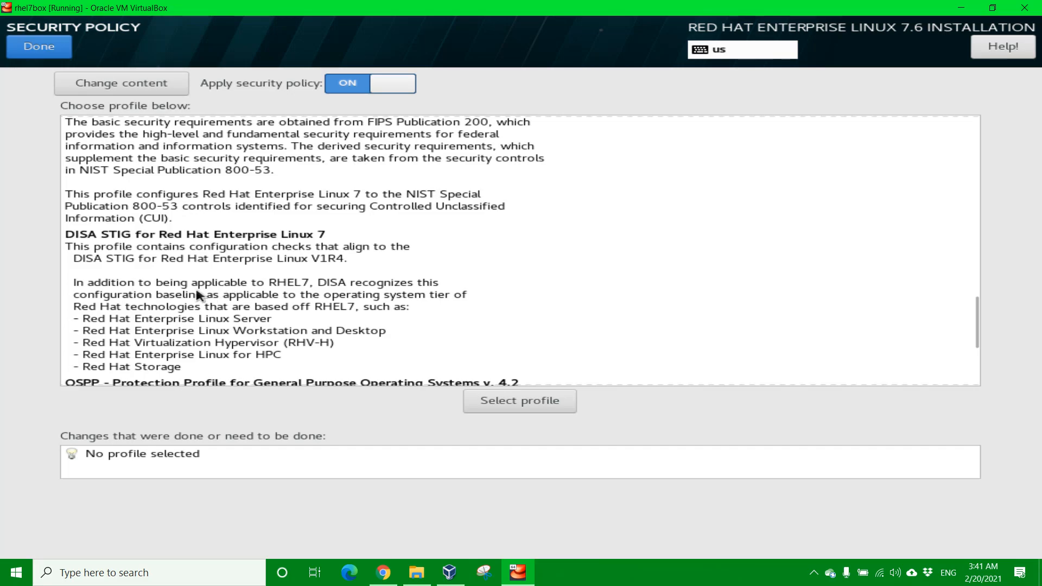
left_click(181, 292)
scroll(258, 270, "down", 1)
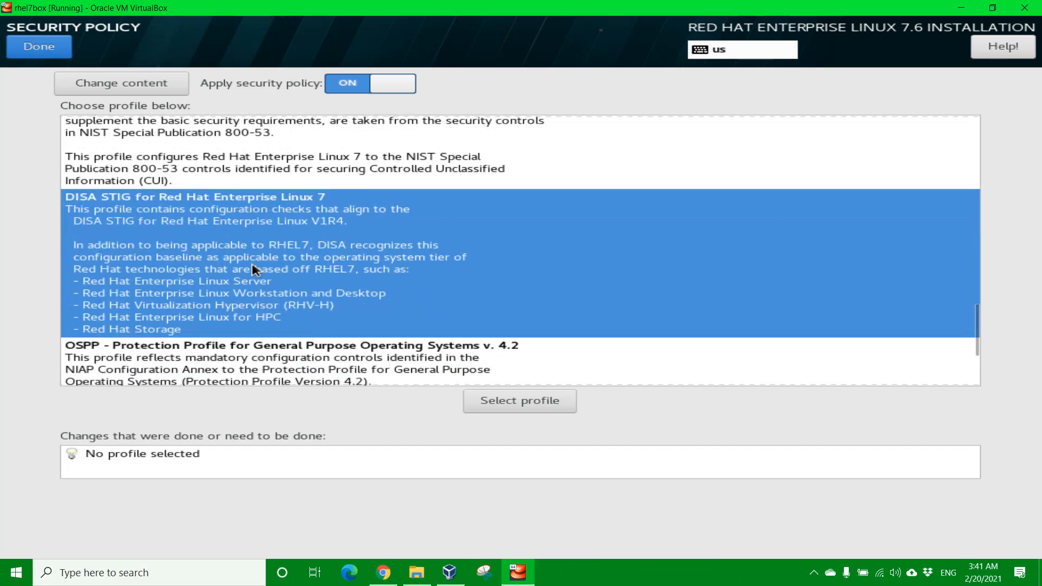
left_click(526, 408)
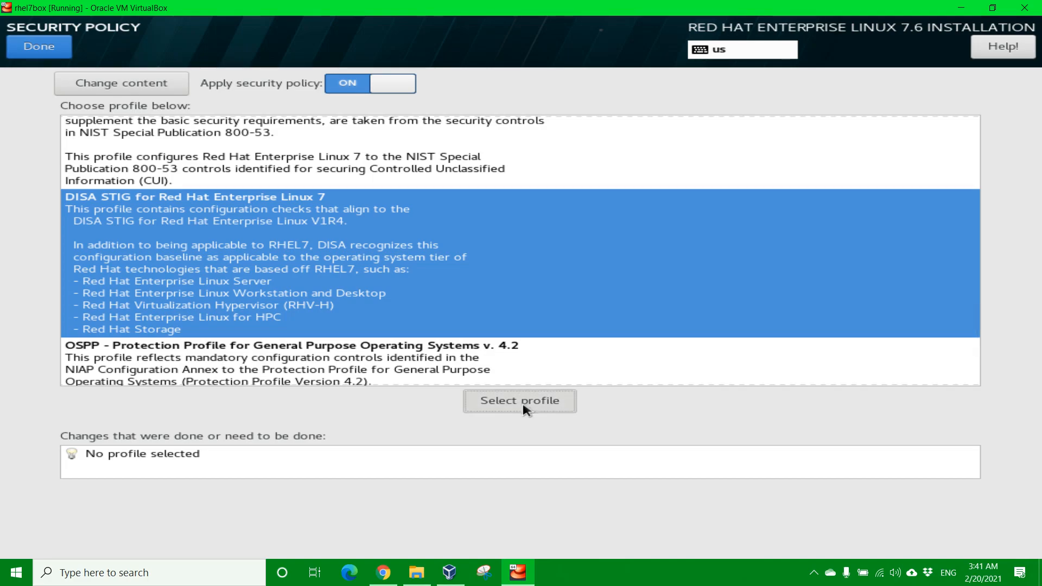
left_click(525, 407)
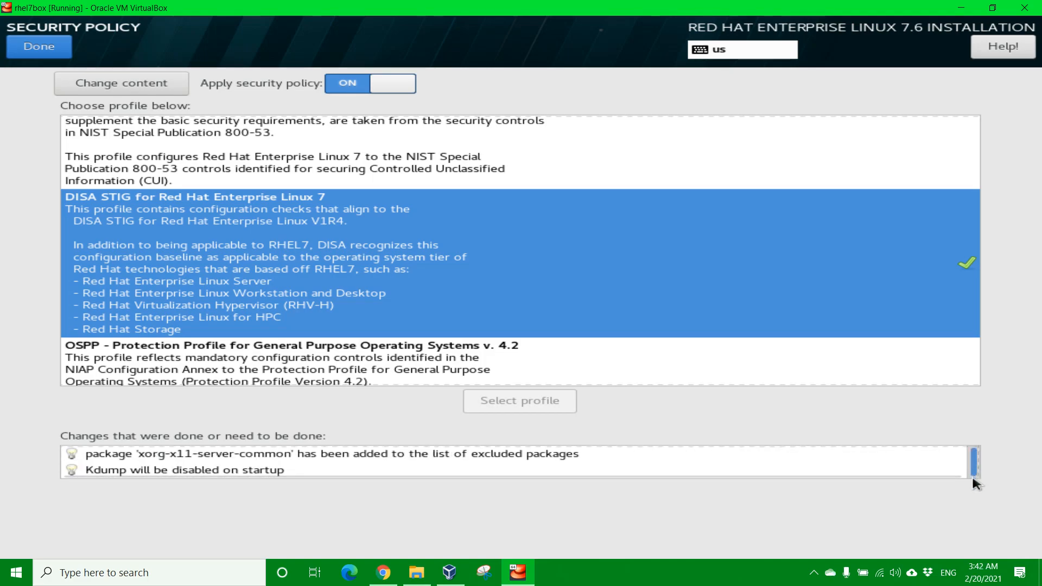
scroll(969, 455, "down", 3)
scroll(965, 457, "up", 5)
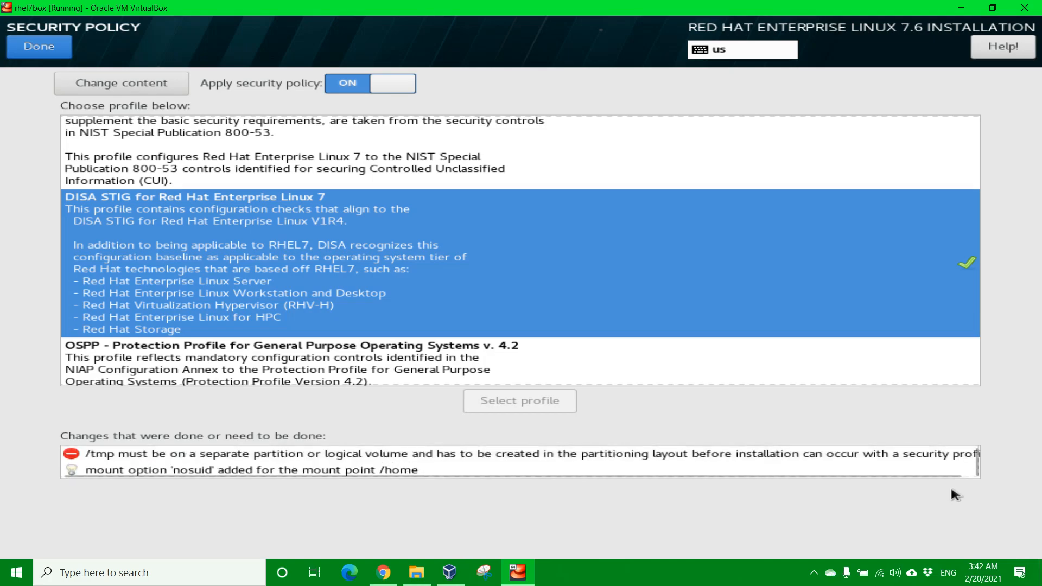
left_click(33, 51)
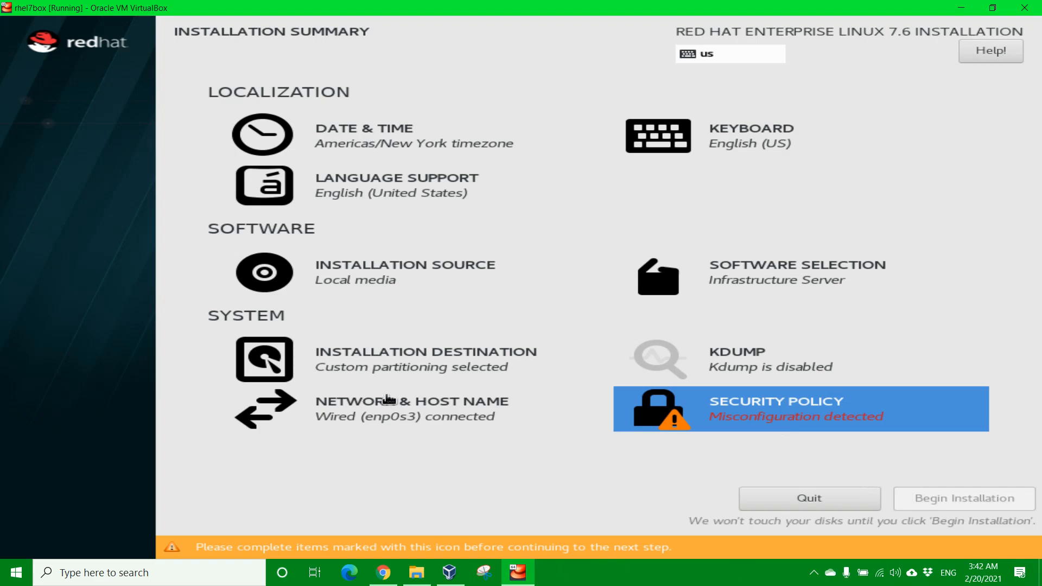
Step: Reopen Installation Destination, reselect the 80 GiB disk and return to manual partitioning
left_click(380, 369)
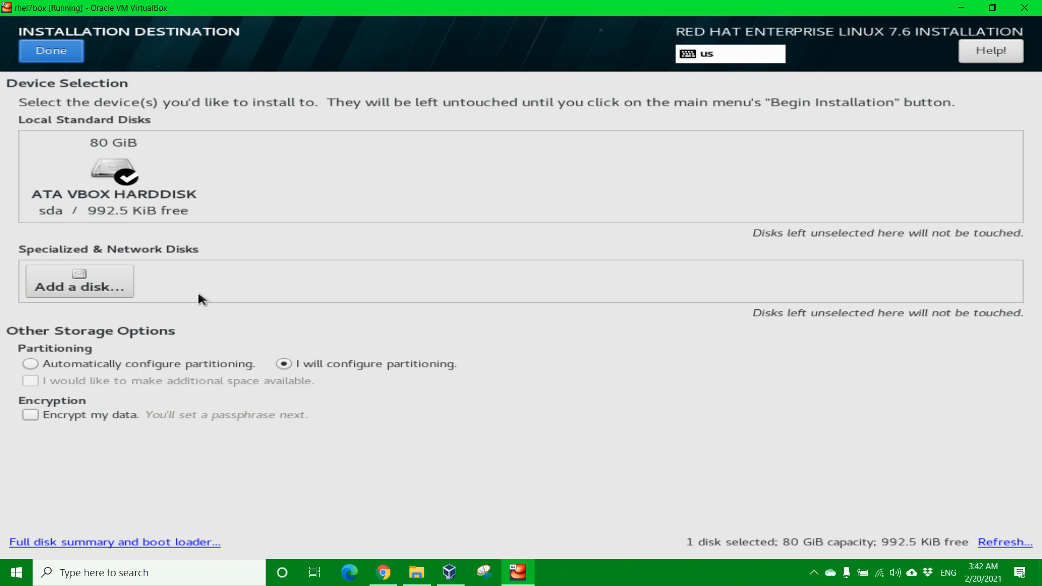
left_click(122, 182)
left_click(122, 213)
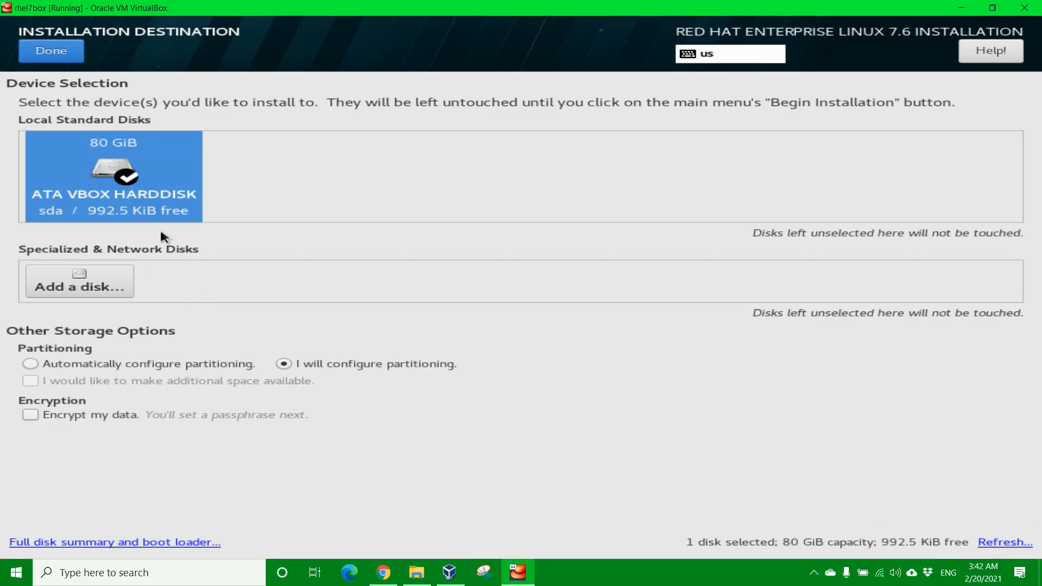
left_click(52, 54)
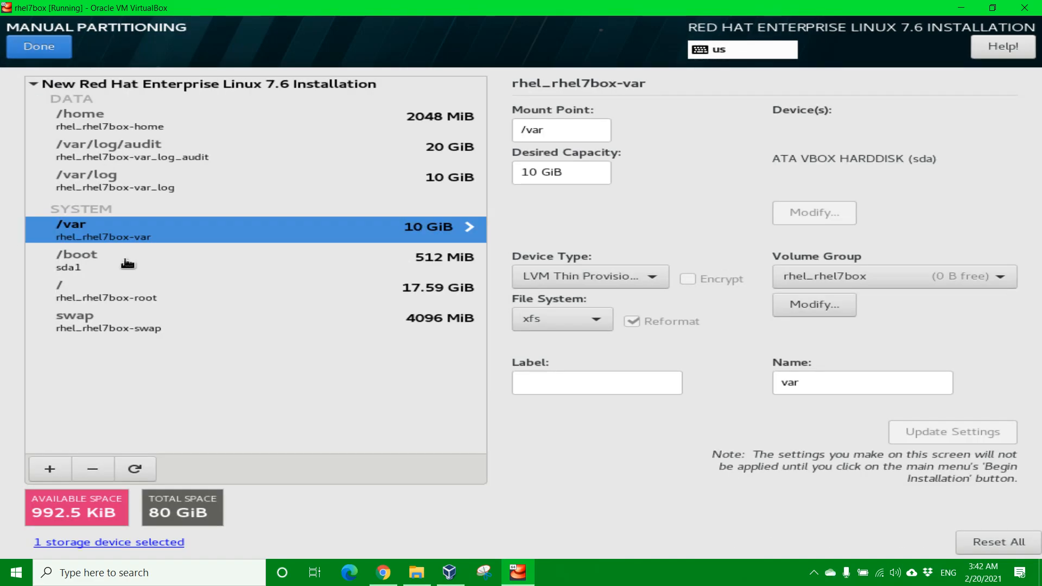
Step: Shrink the root (/) volume's desired capacity to 16.0 GiB
left_click(102, 292)
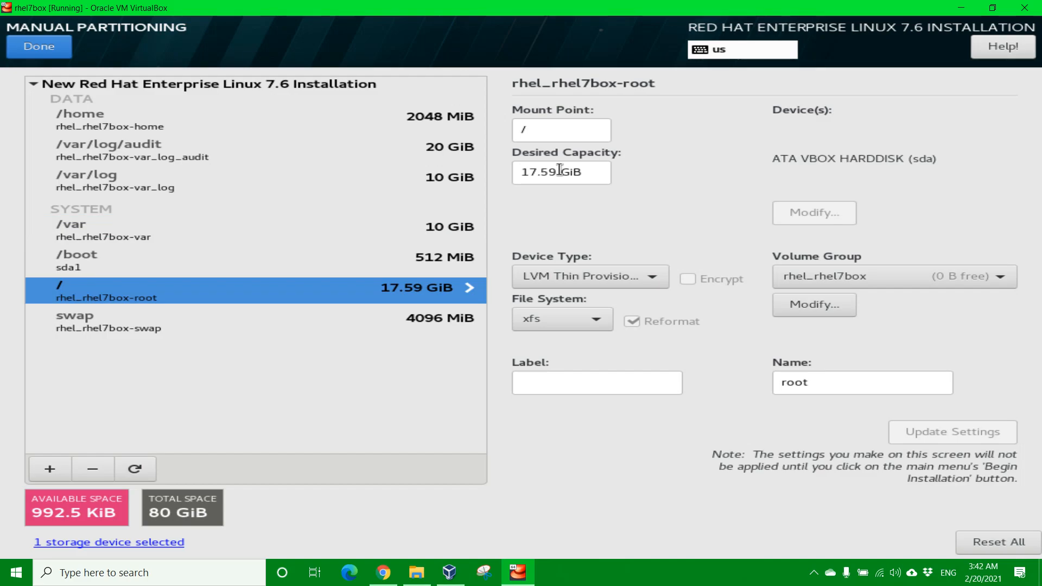
left_click_drag(560, 170, 486, 178)
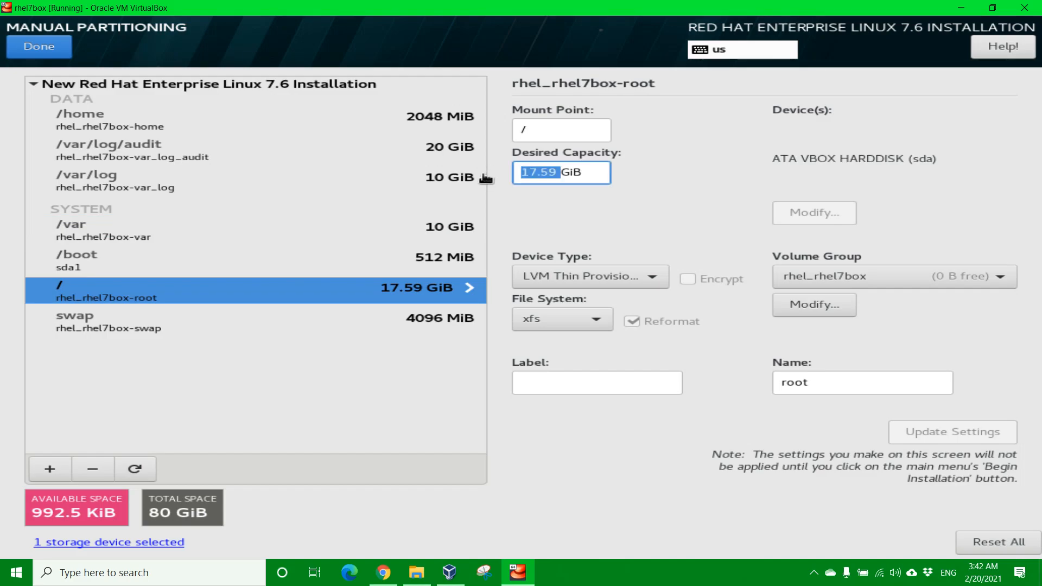
key("BackSpace")
type("16.0")
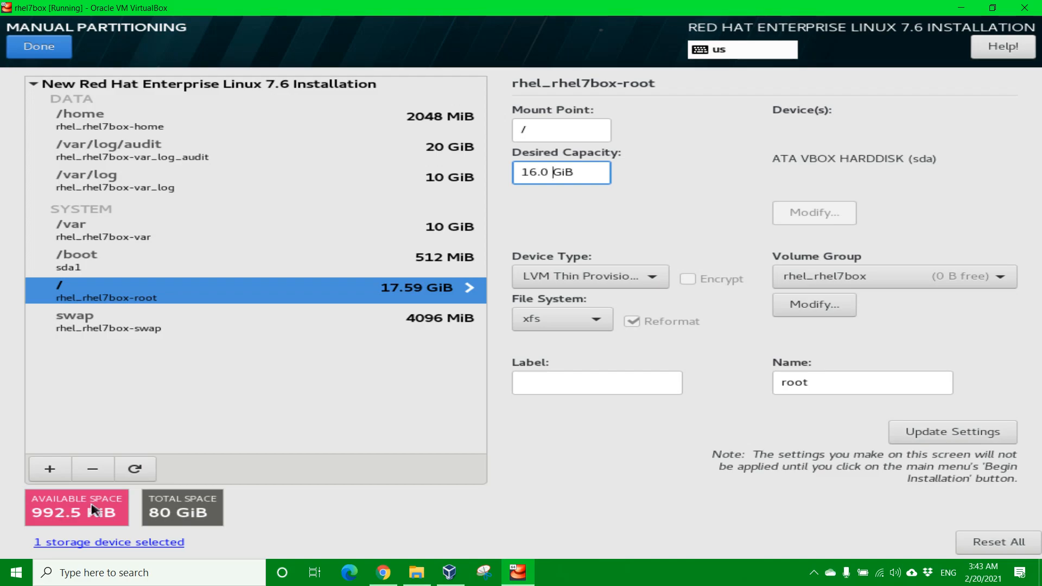
left_click(947, 434)
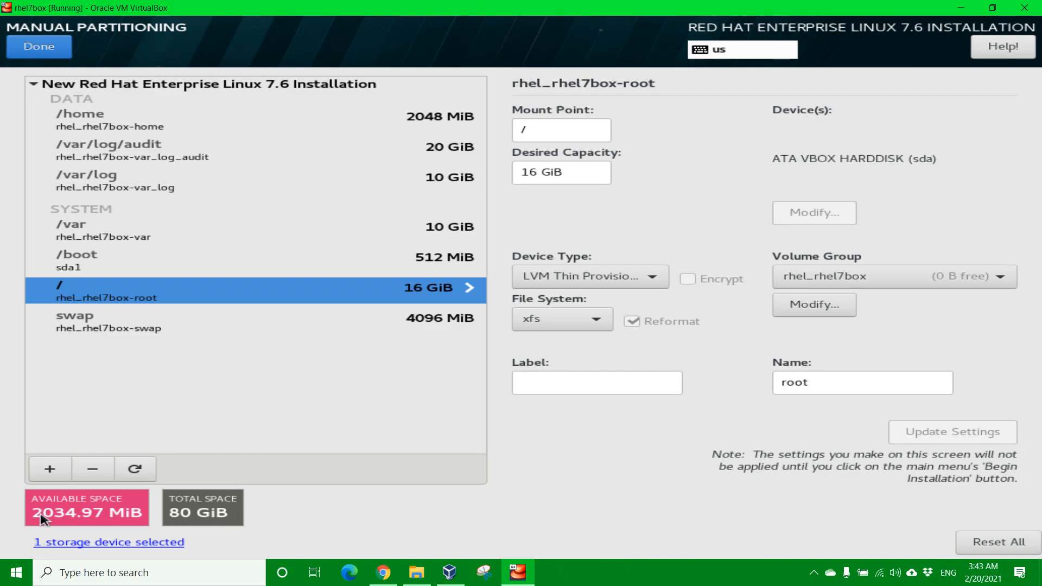
left_click(50, 469)
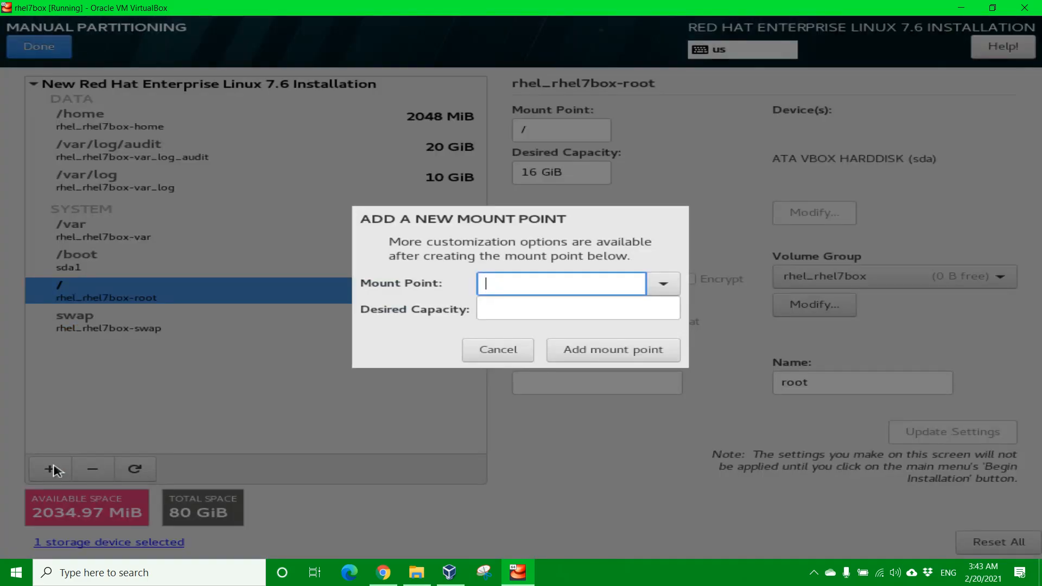
Step: Add a /tmp mount point from the remaining free space and accept the partitioning changes
left_click(663, 287)
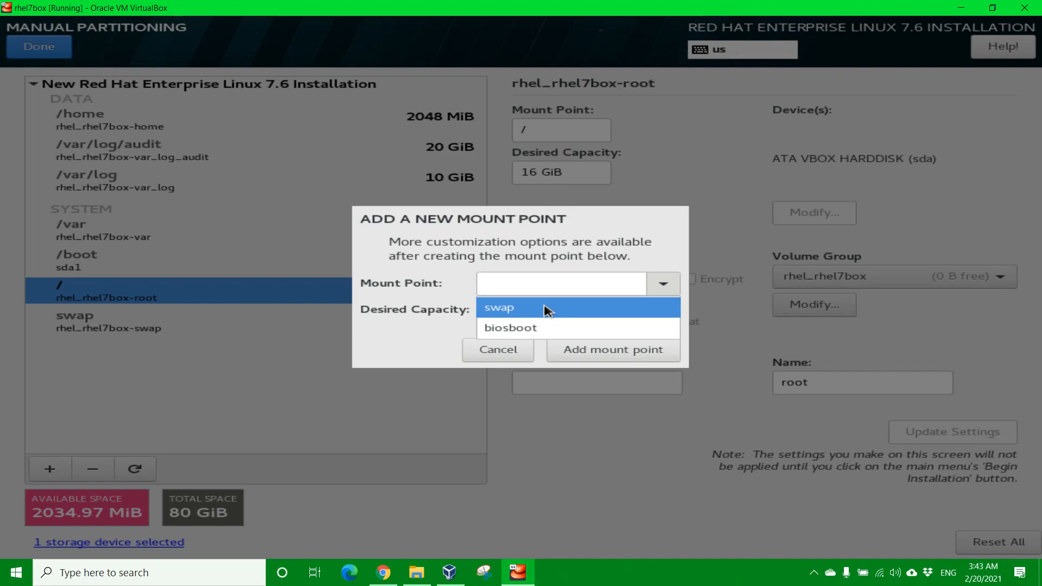
left_click(496, 286)
type("/tmp")
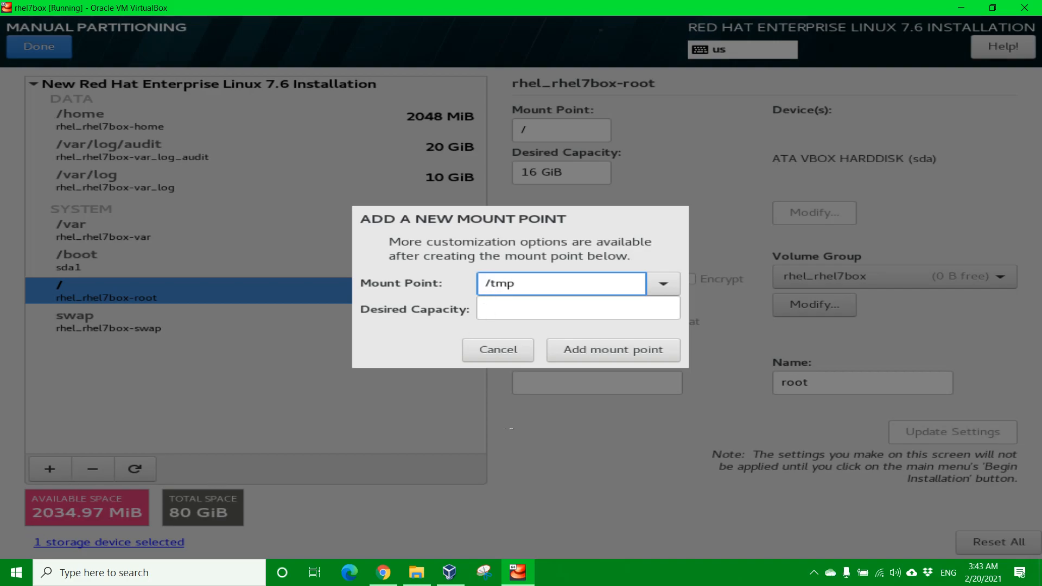
left_click(624, 354)
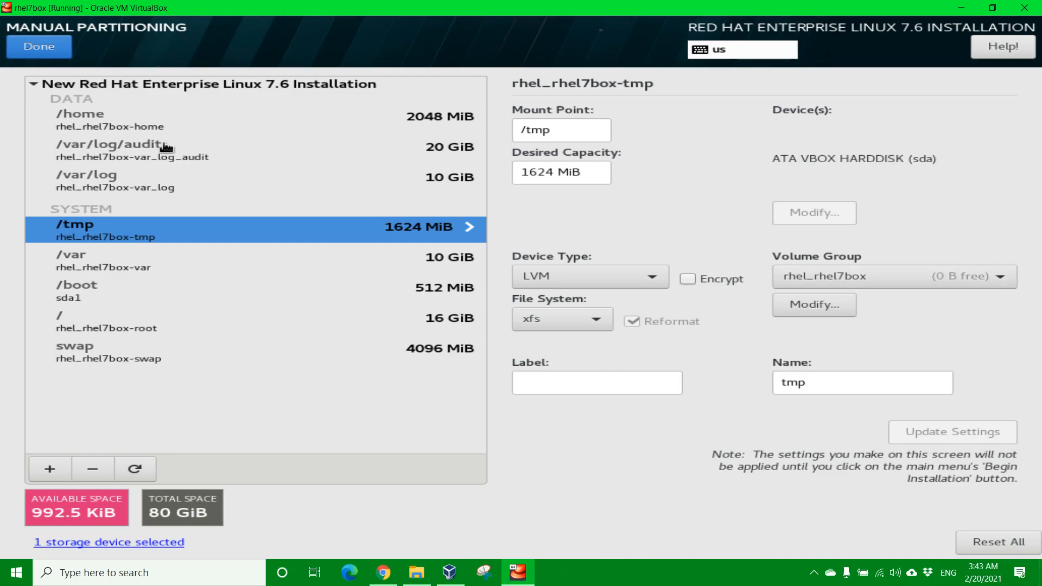
left_click(36, 47)
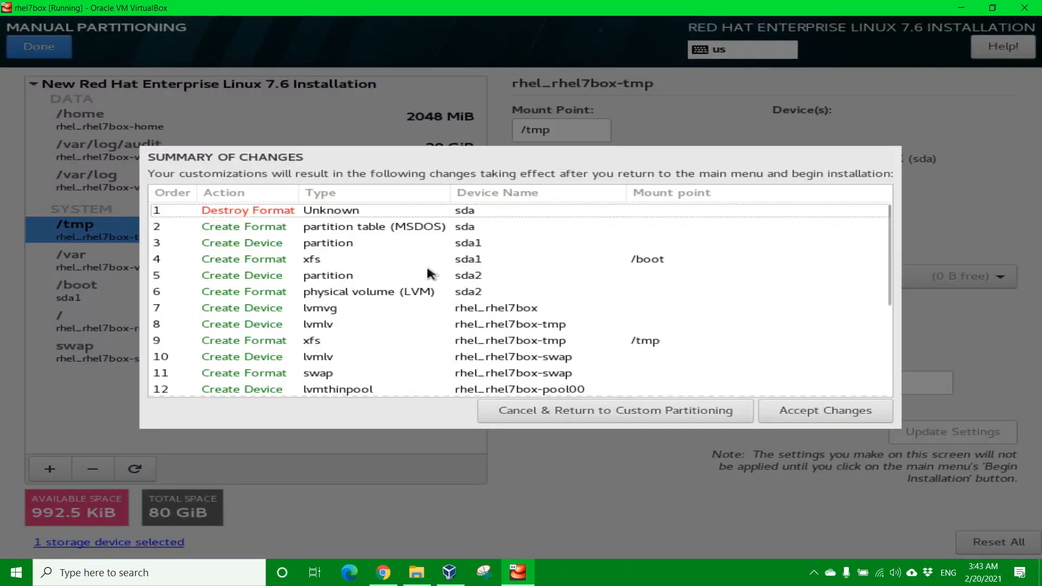
left_click(802, 412)
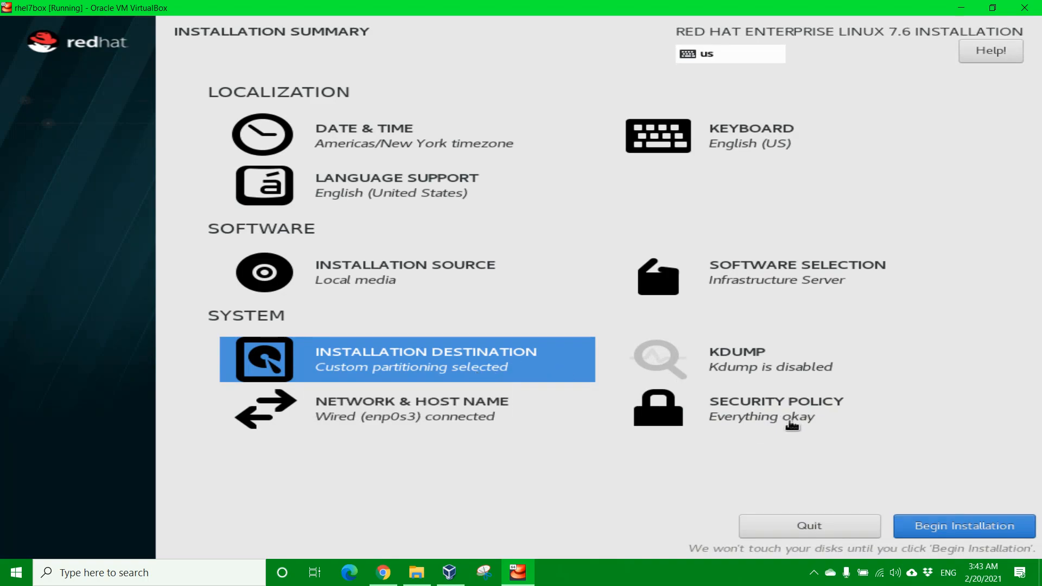
Step: Scroll through the DISA STIG profile's listed changes, then start the RHEL 7.6 installation
left_click(762, 418)
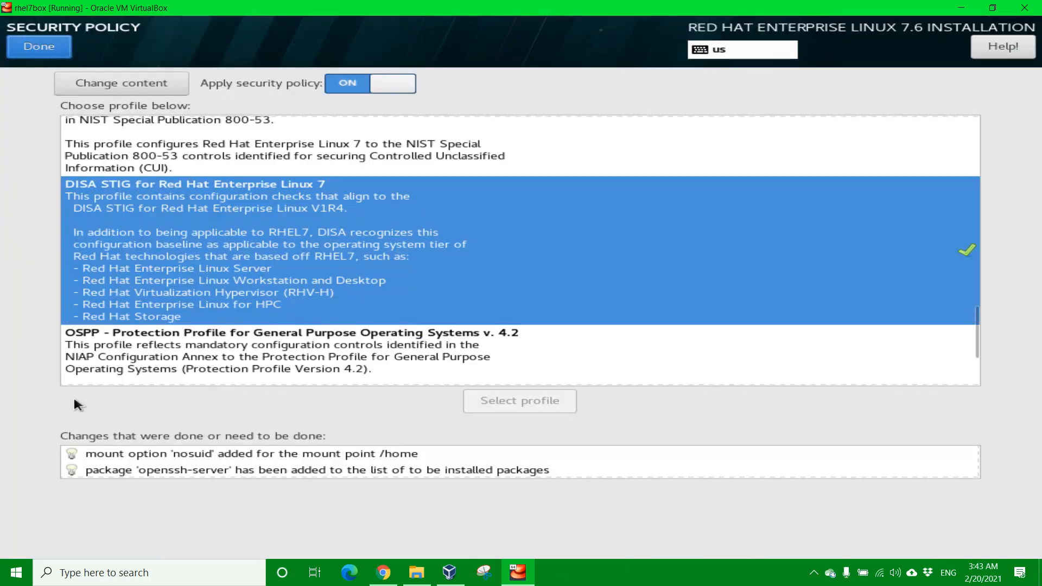
scroll(179, 465, "down", 5)
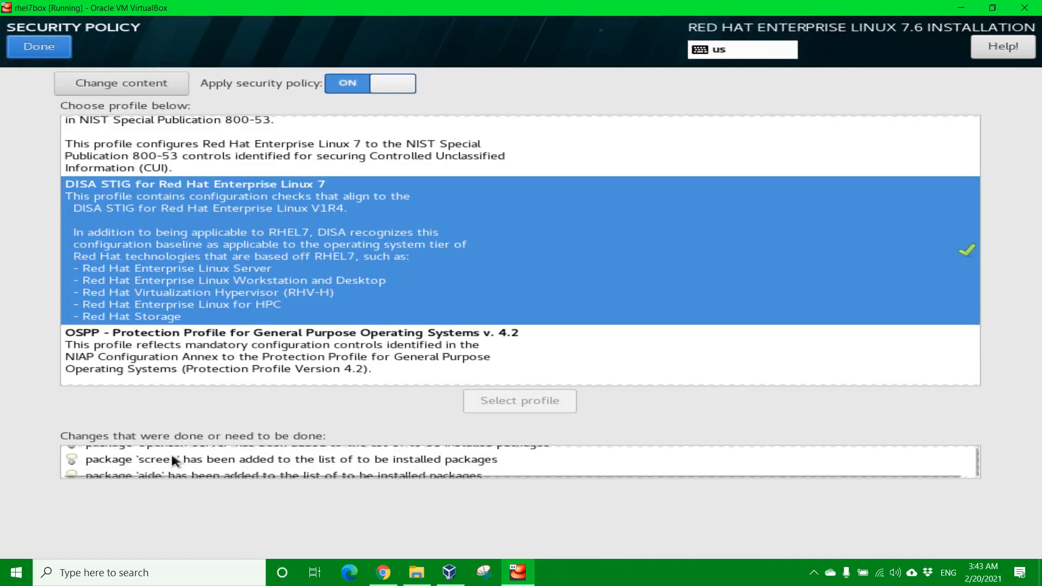
scroll(173, 461, "down", 5)
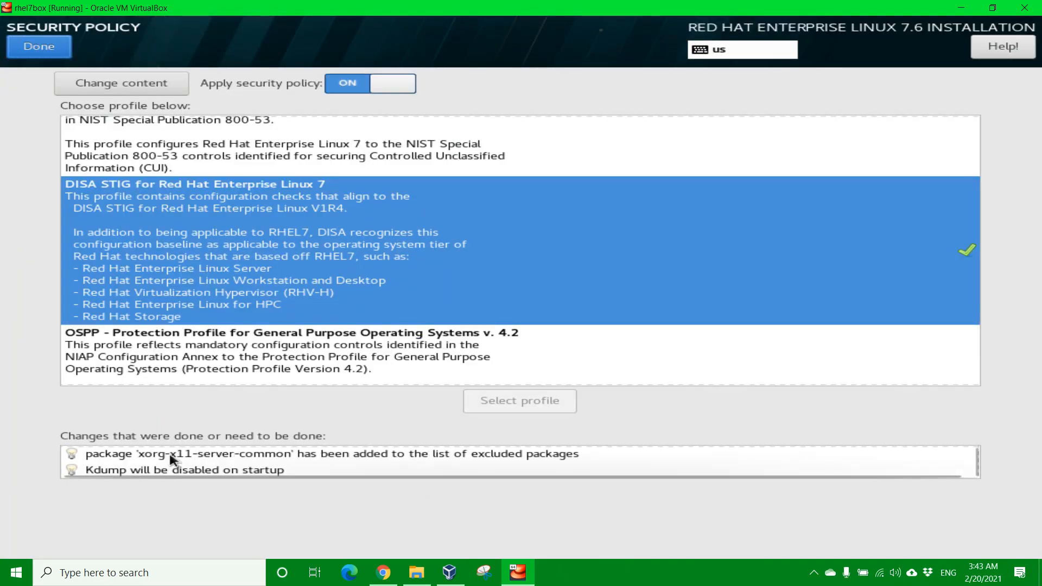
scroll(172, 460, "up", 7)
scroll(172, 460, "up", 3)
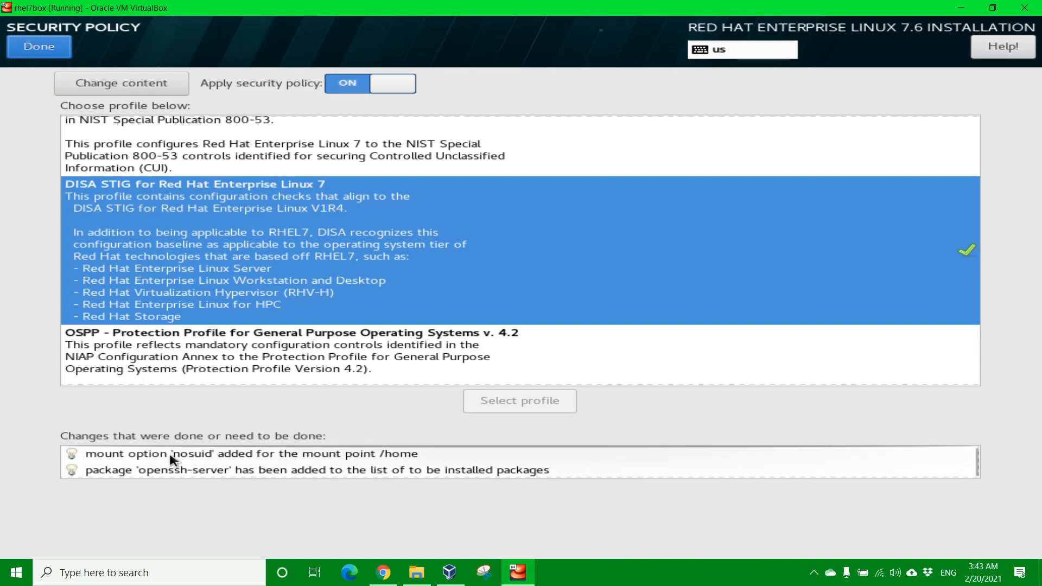
left_click(27, 50)
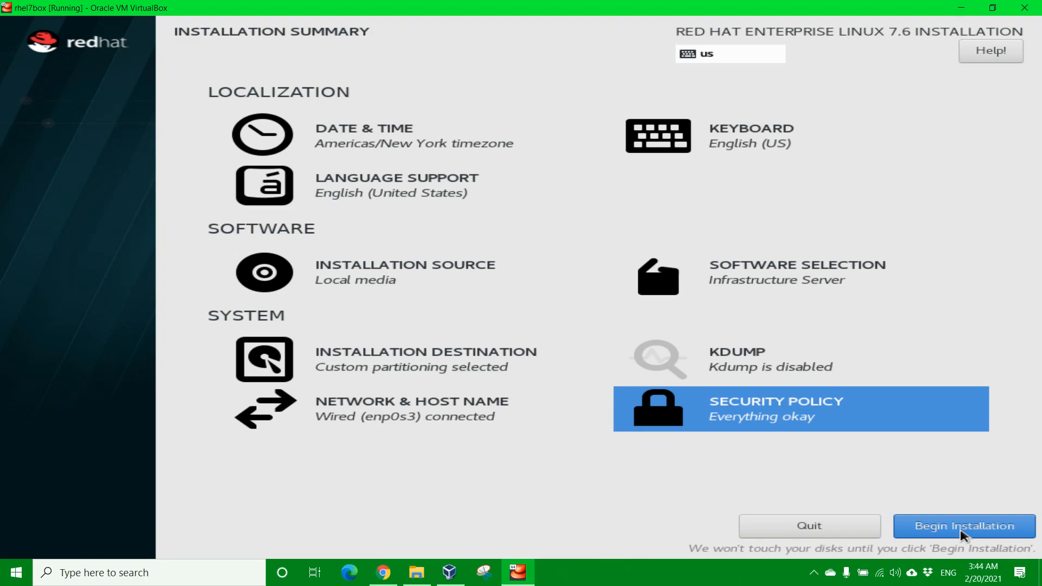
left_click(964, 534)
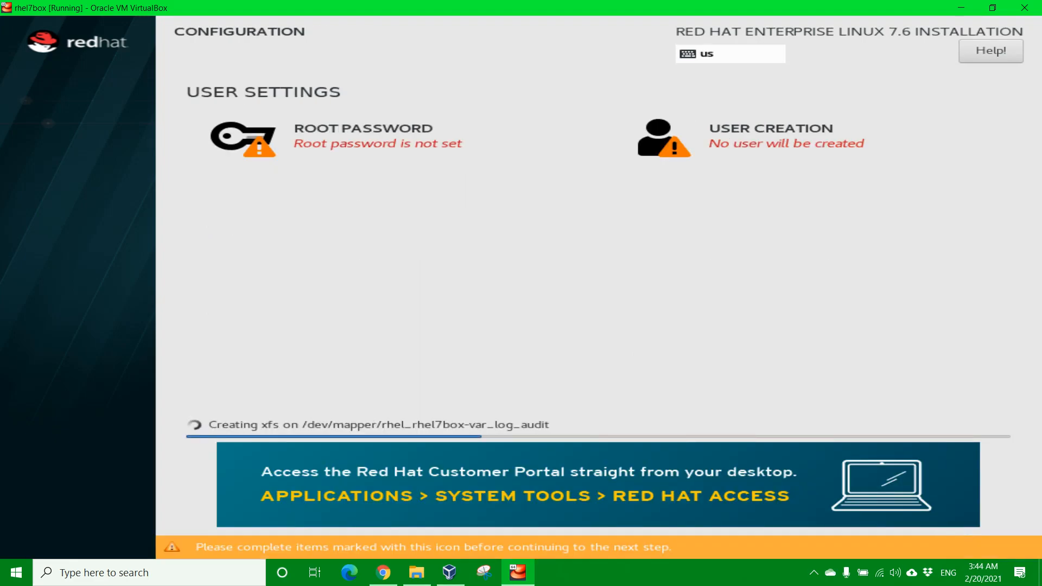
Step: Enter and confirm the root password, accepting it despite the weak-password warning
left_click(337, 140)
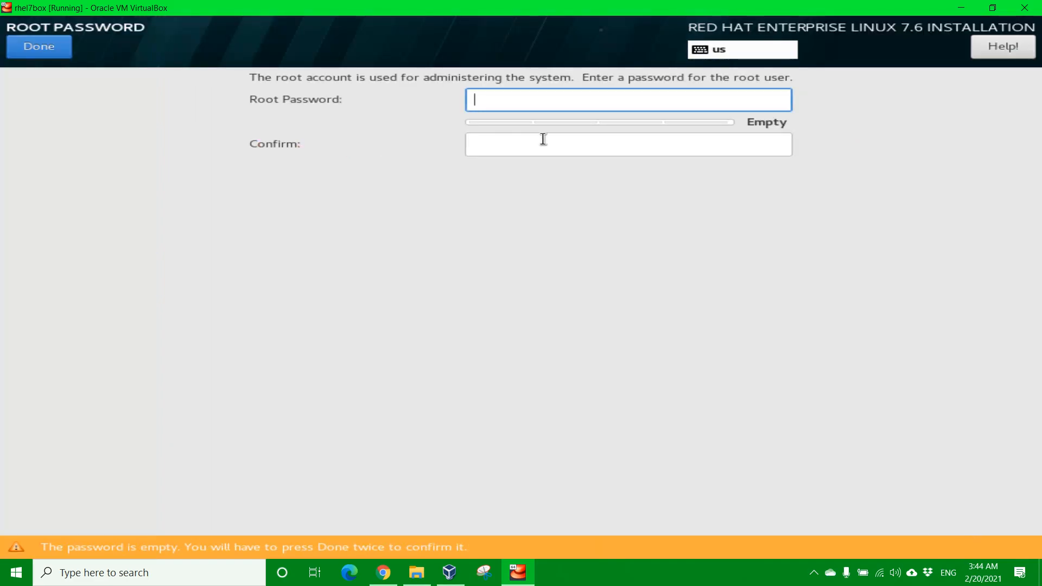
type("••••••••")
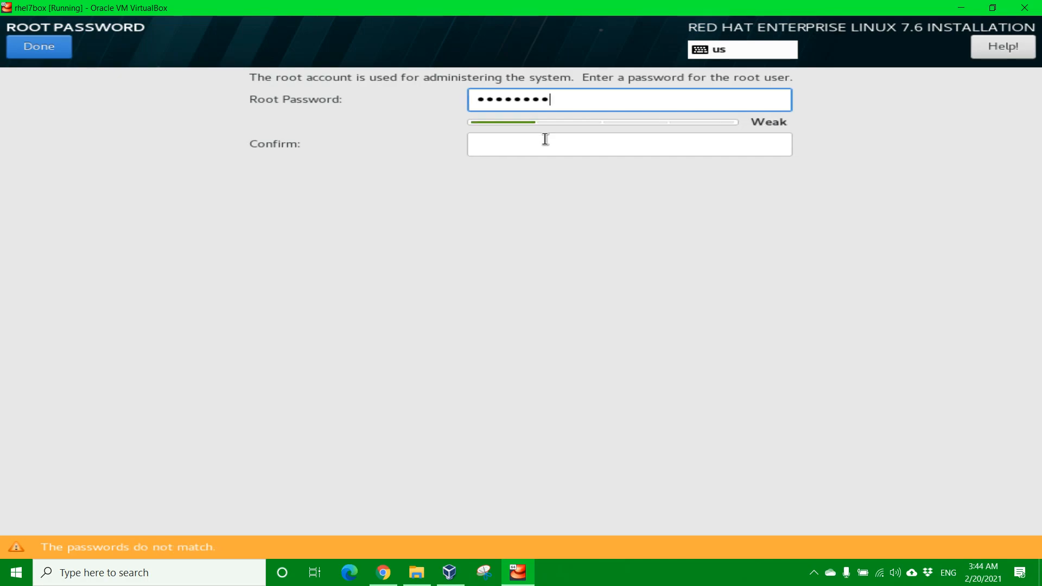
left_click(545, 139)
type("•••••••••")
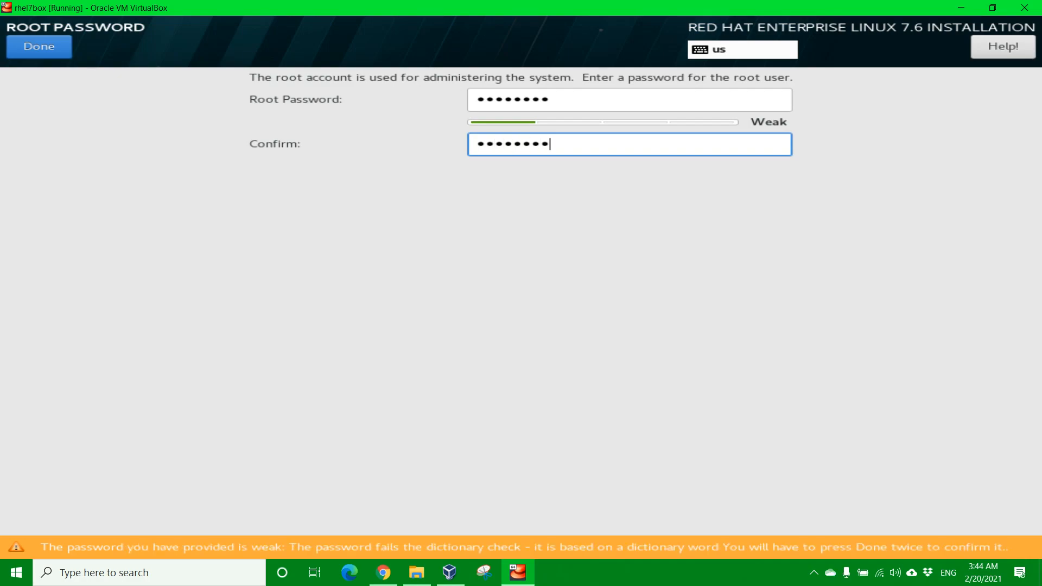
left_click(43, 48)
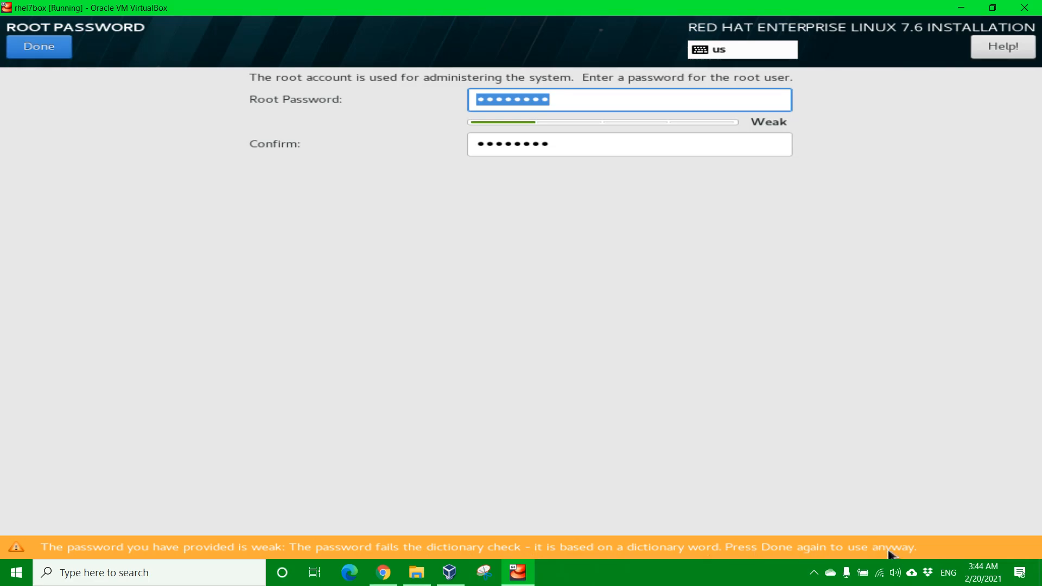
left_click(47, 52)
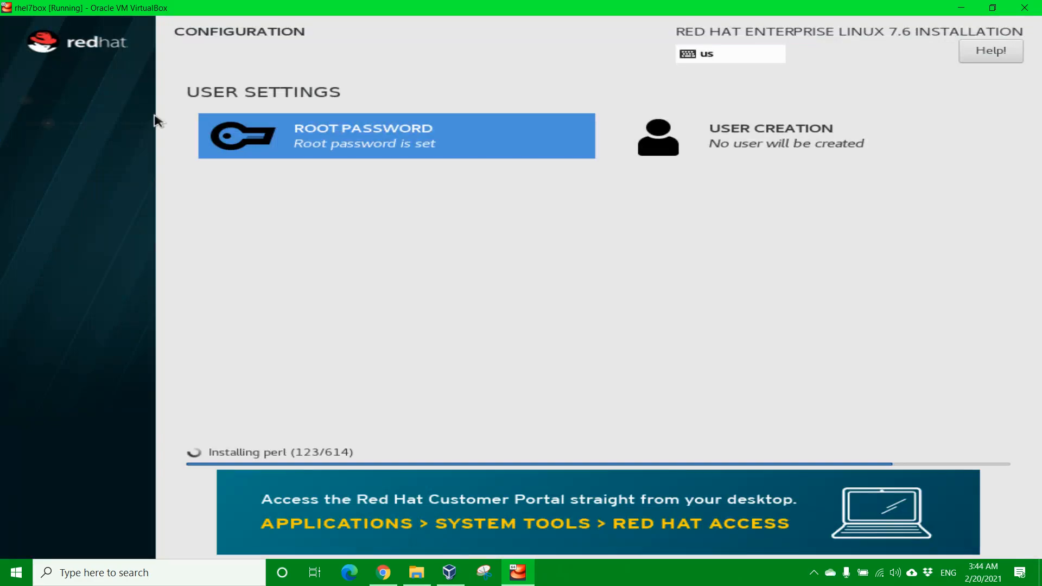
Step: Enter the new user's full name, make the account an administrator, and select the auto-filled user name
left_click(760, 145)
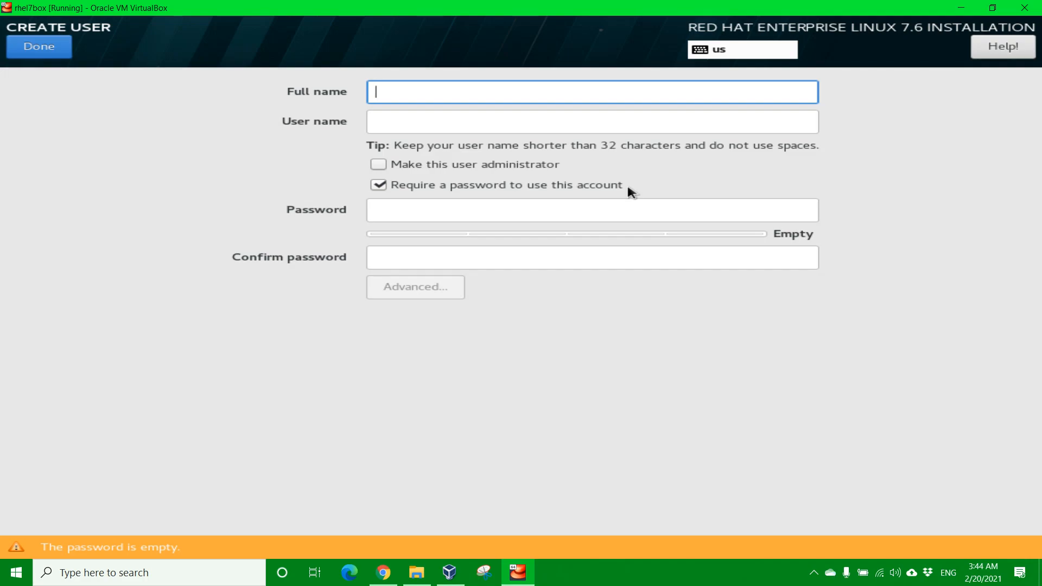
type("Tec")
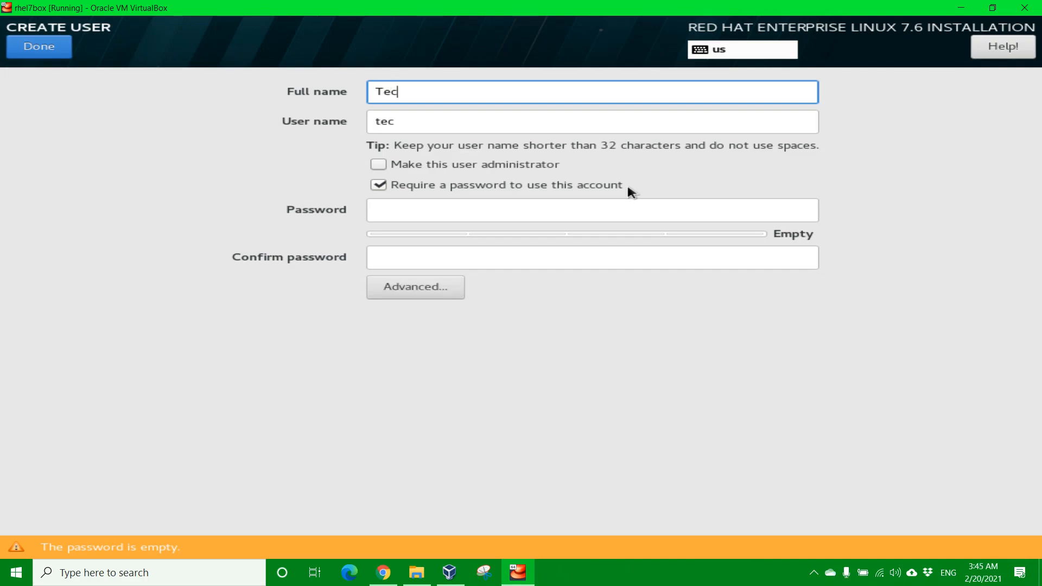
type("h Guy")
left_click(380, 164)
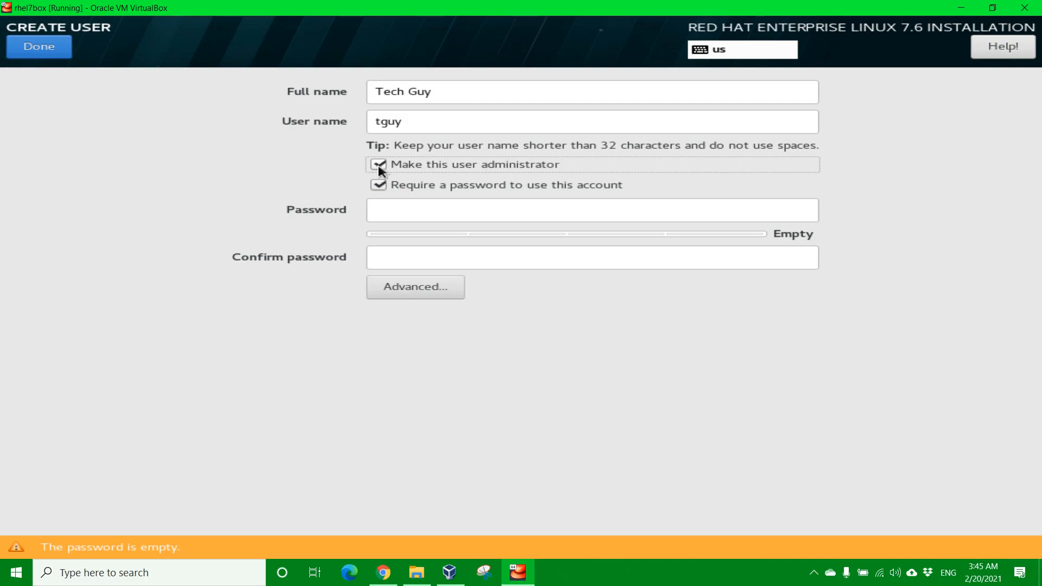
left_click_drag(414, 130, 360, 125)
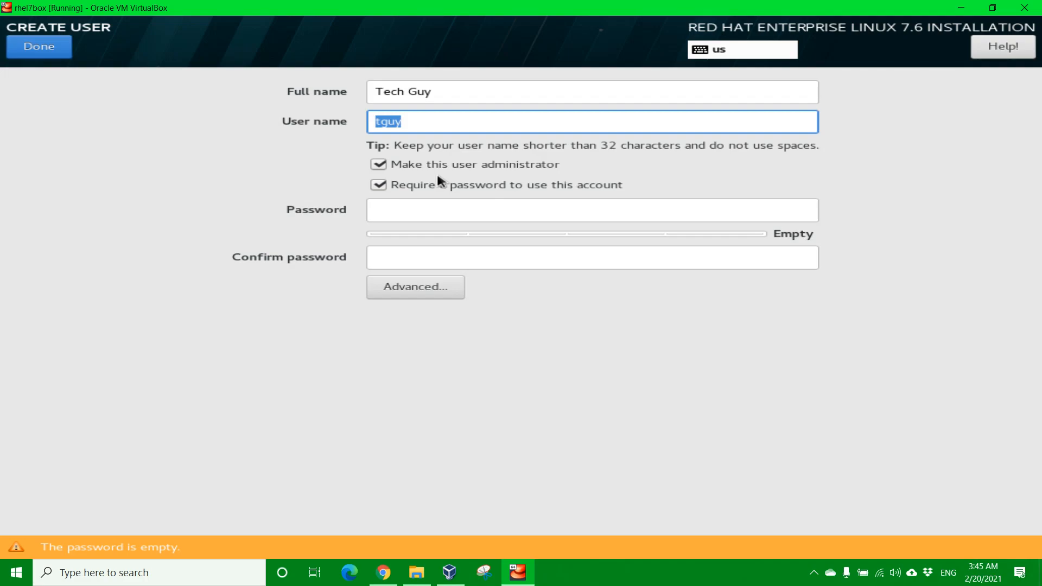
Step: Type the user's password and start entering its confirmation
left_click(391, 217)
type("•••••••••")
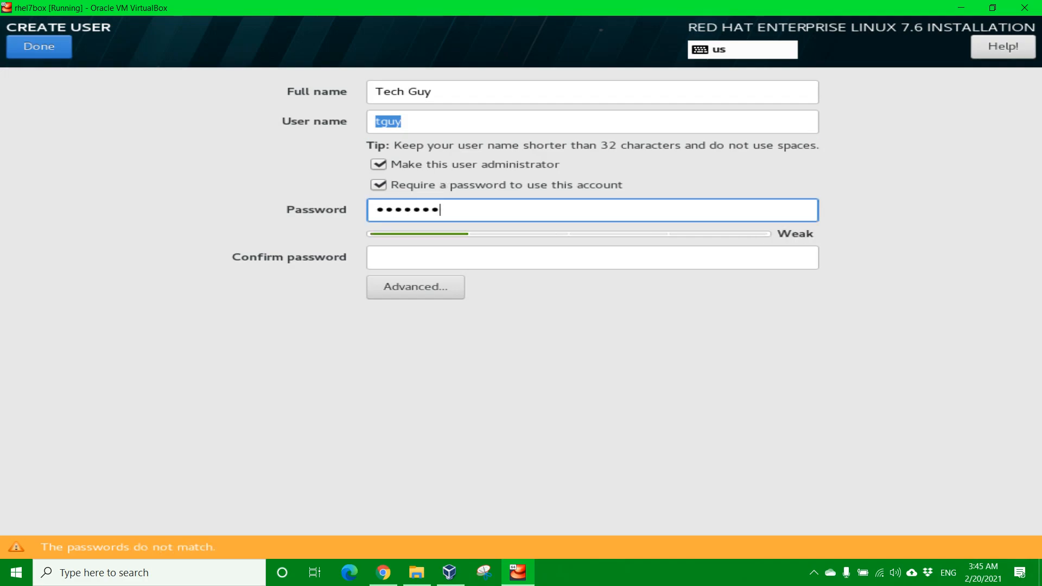
left_click(431, 260)
type("••••••••")
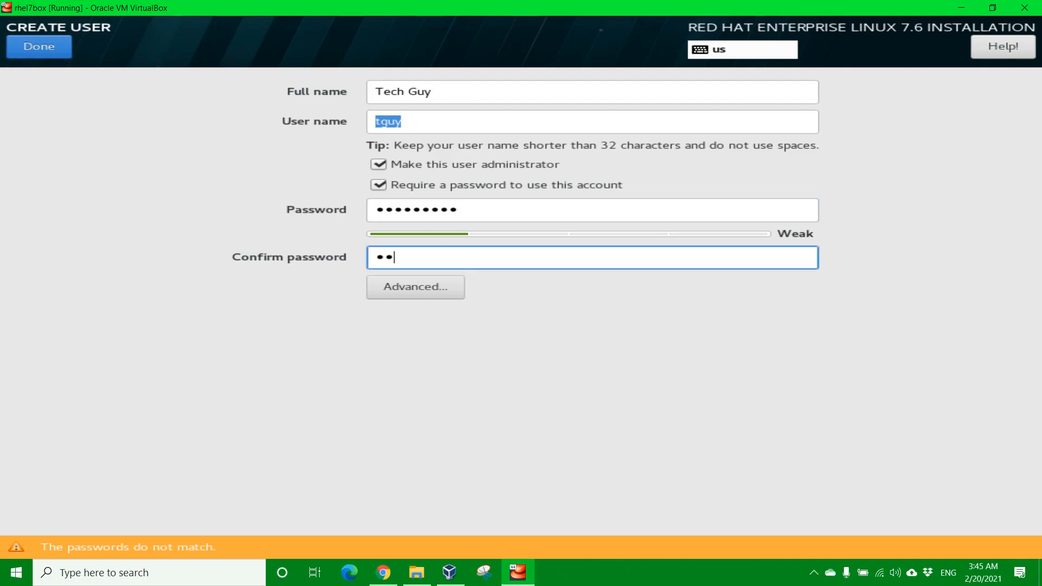
type("•")
Step: In the advanced user settings, manually set user ID and group ID to 1000, keeping the wheel group
left_click(417, 287)
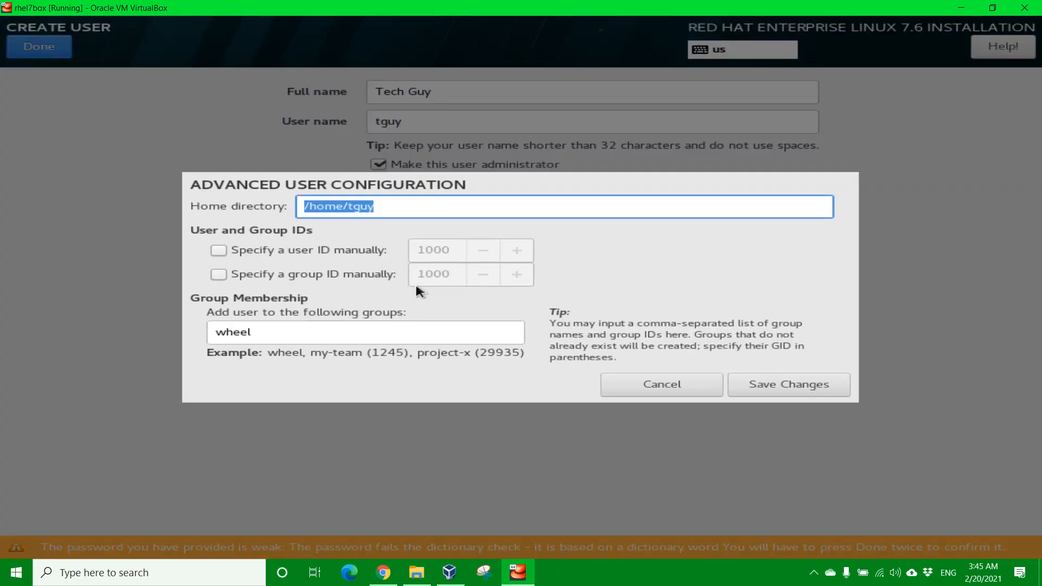
left_click(227, 251)
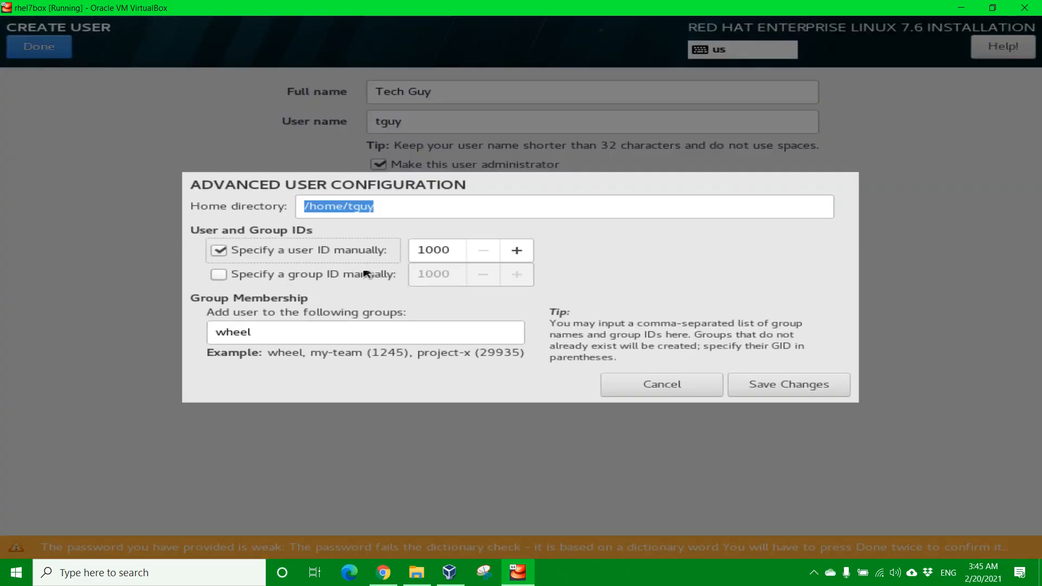
left_click(216, 270)
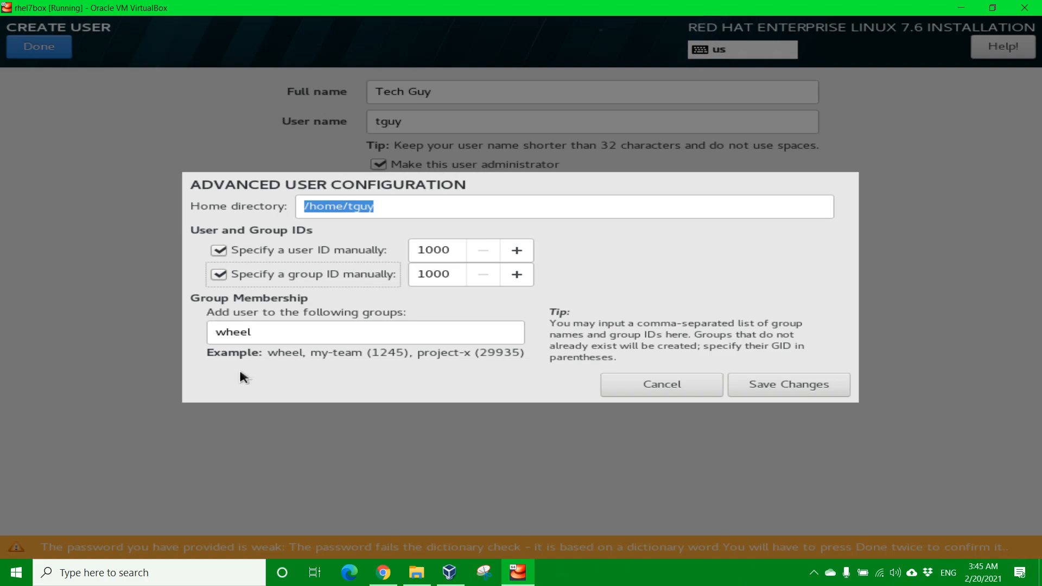
double_click(267, 333)
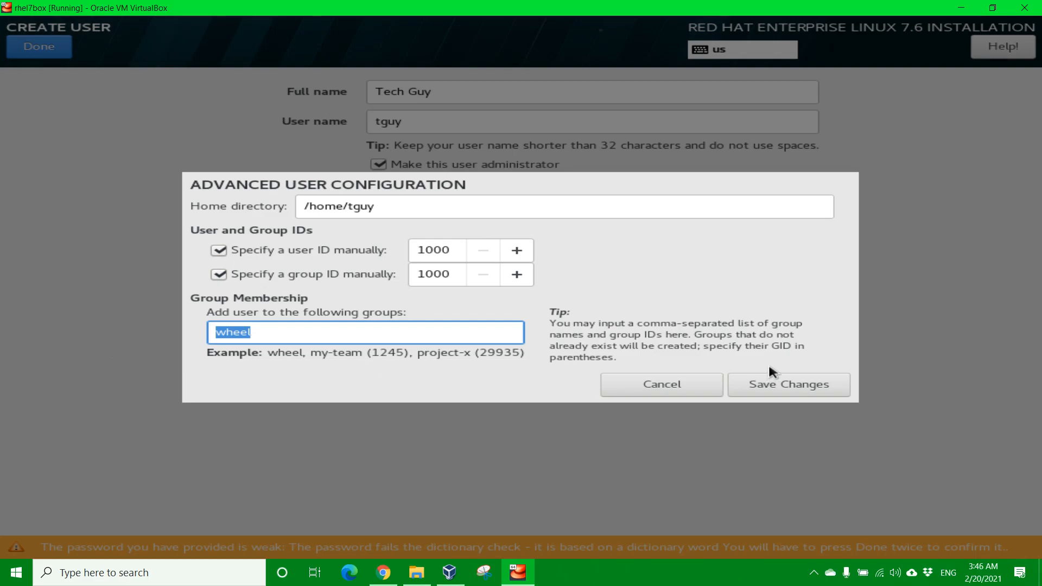
Step: Save the advanced user settings and complete the administrator account, keeping its weak password
left_click(788, 387)
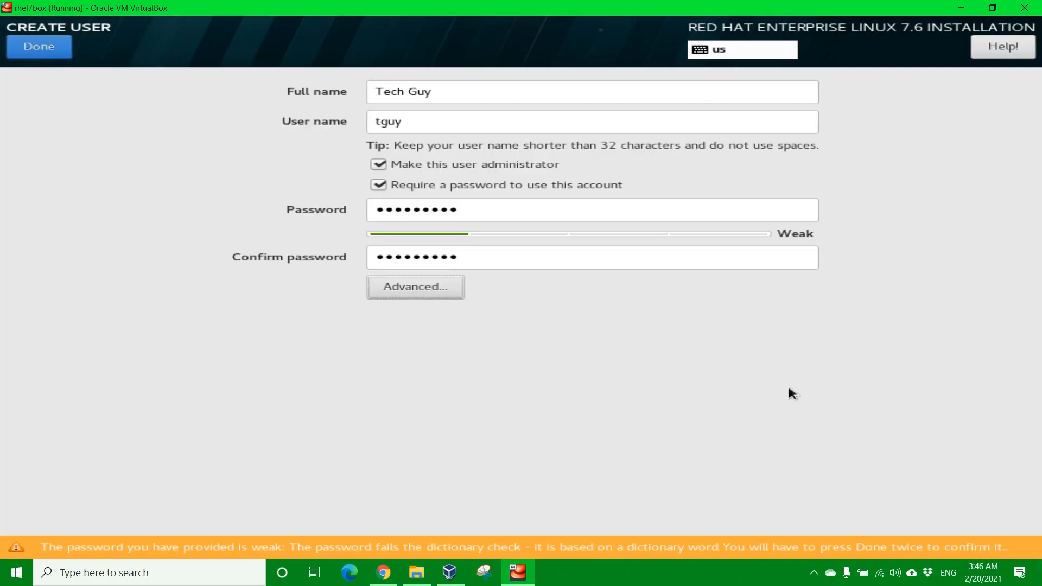
left_click(43, 52)
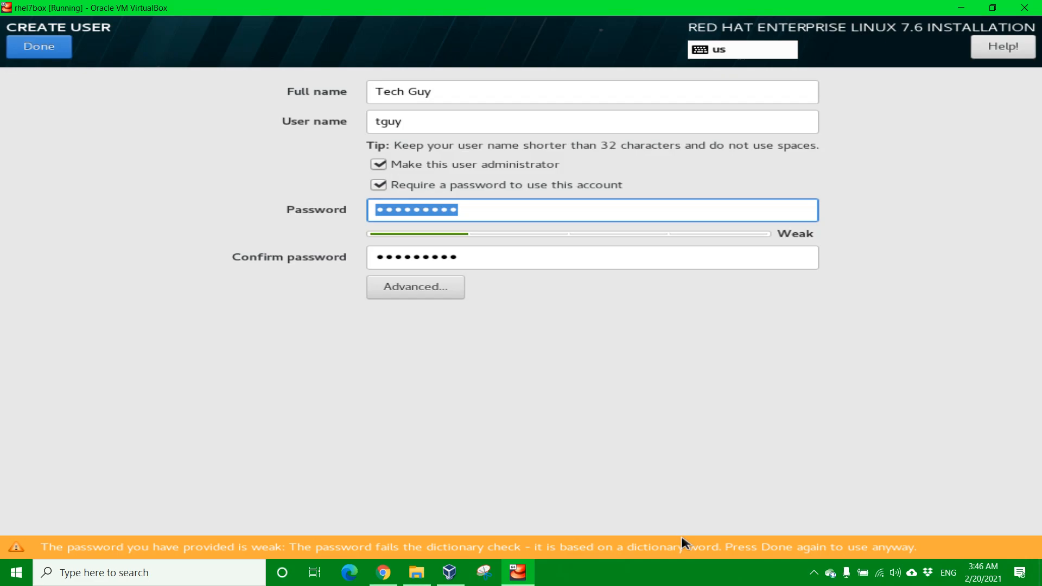
left_click(38, 47)
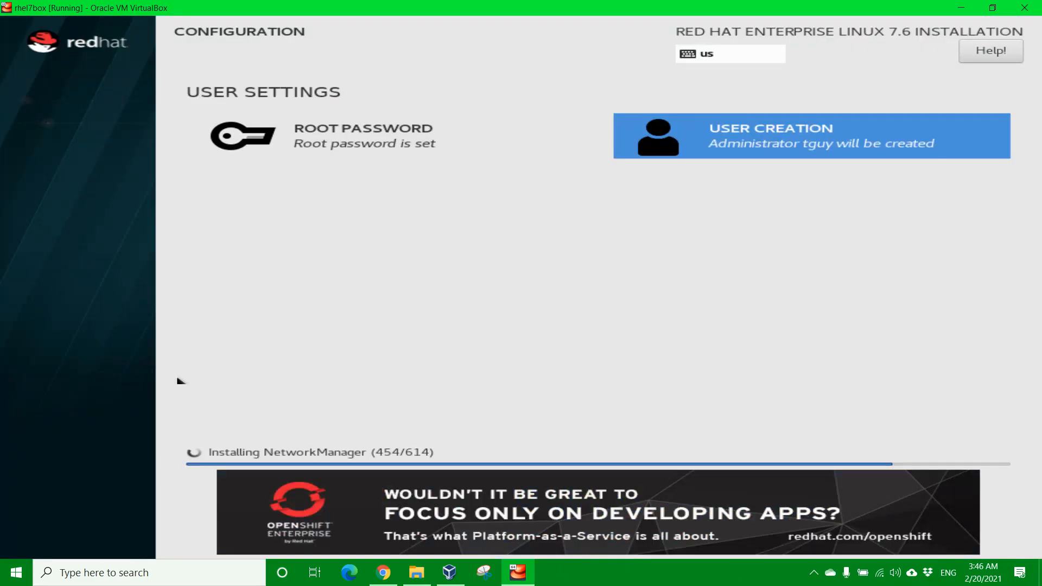
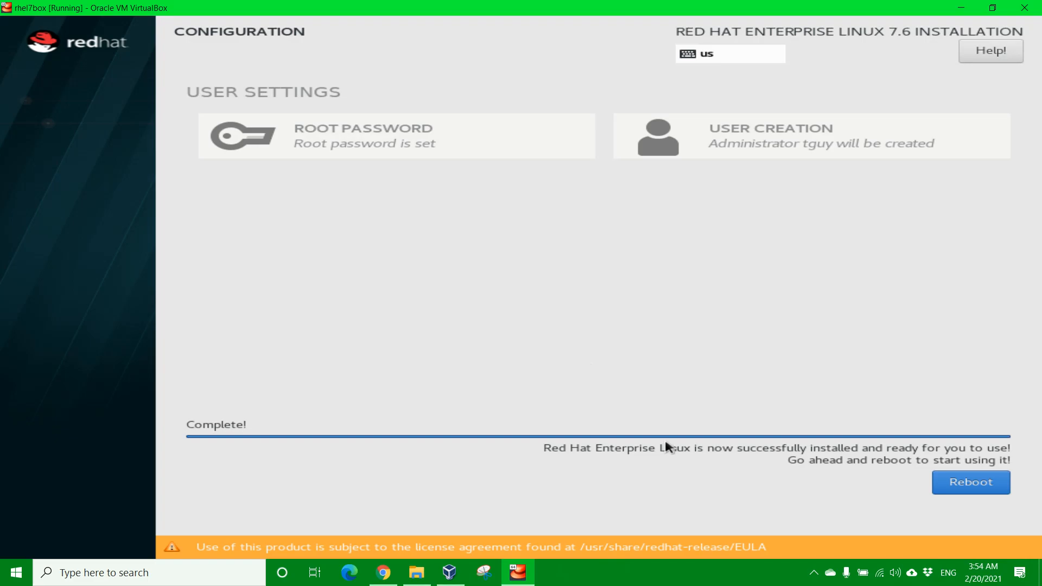
Step: Reboot the newly installed RHEL 7.6 system from the installer's completion screen
left_click(968, 488)
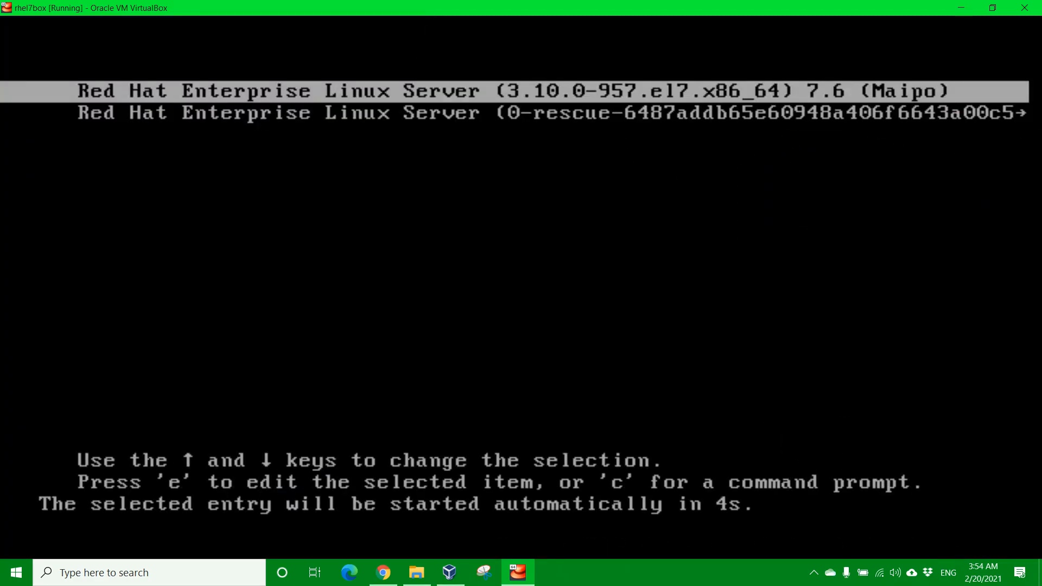
Step: Halt the GRUB countdown, toggle between the rescue and 3.10.0-957.el7 entries, ending on the standard kernel
key("Down")
key("Up")
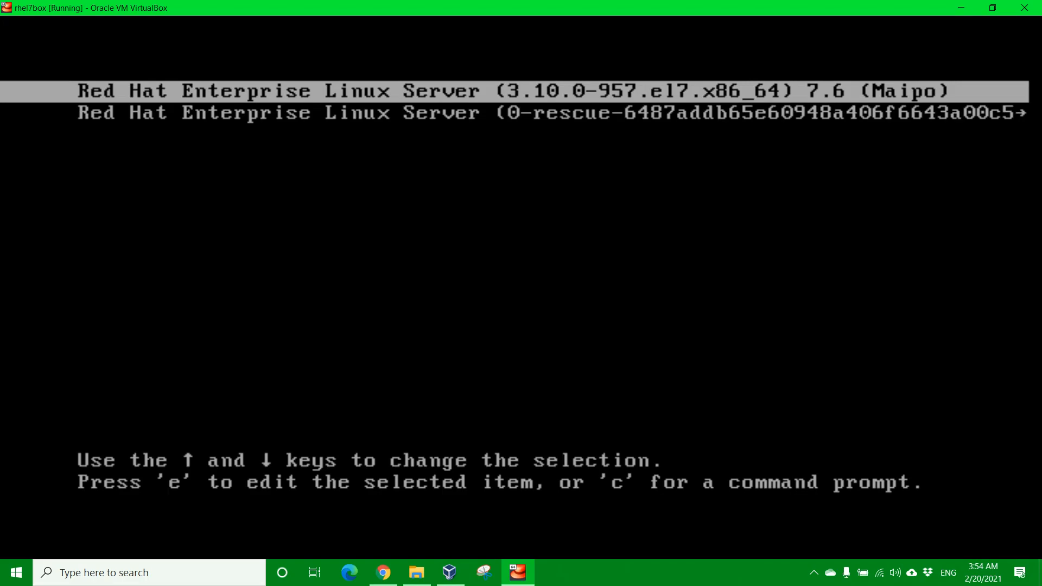
key("Down")
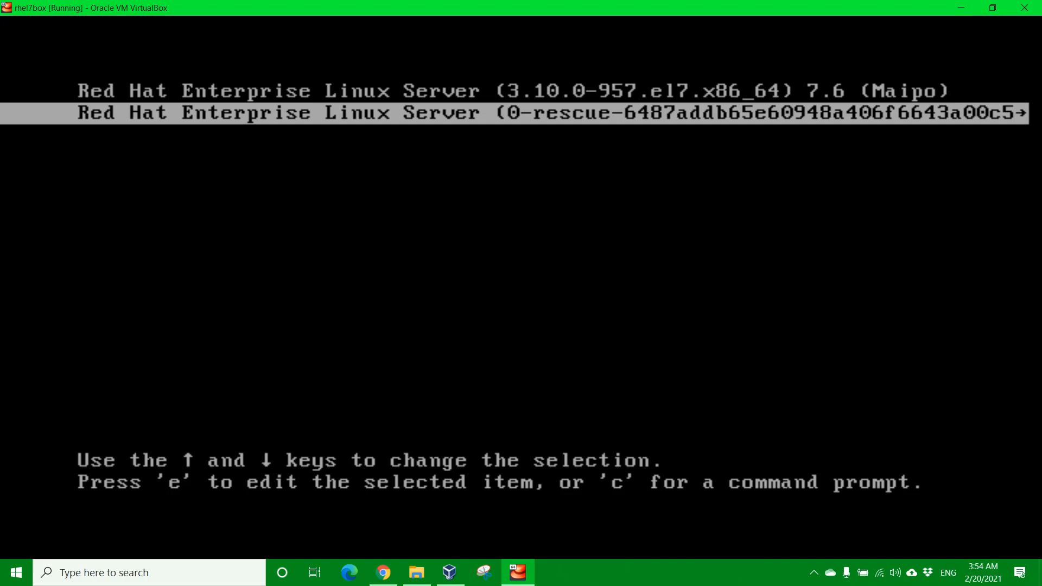
key("Up")
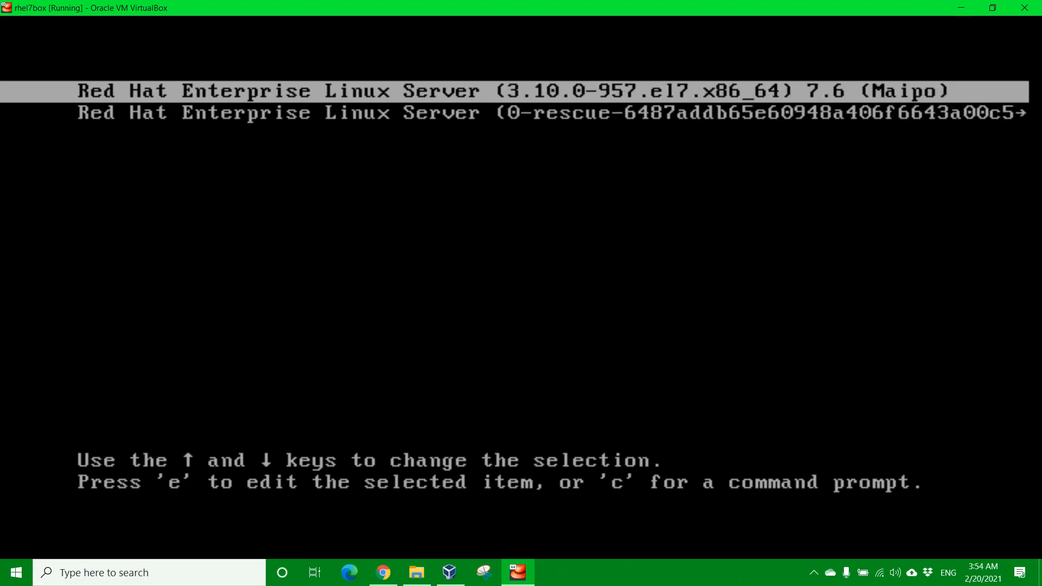
key("Down")
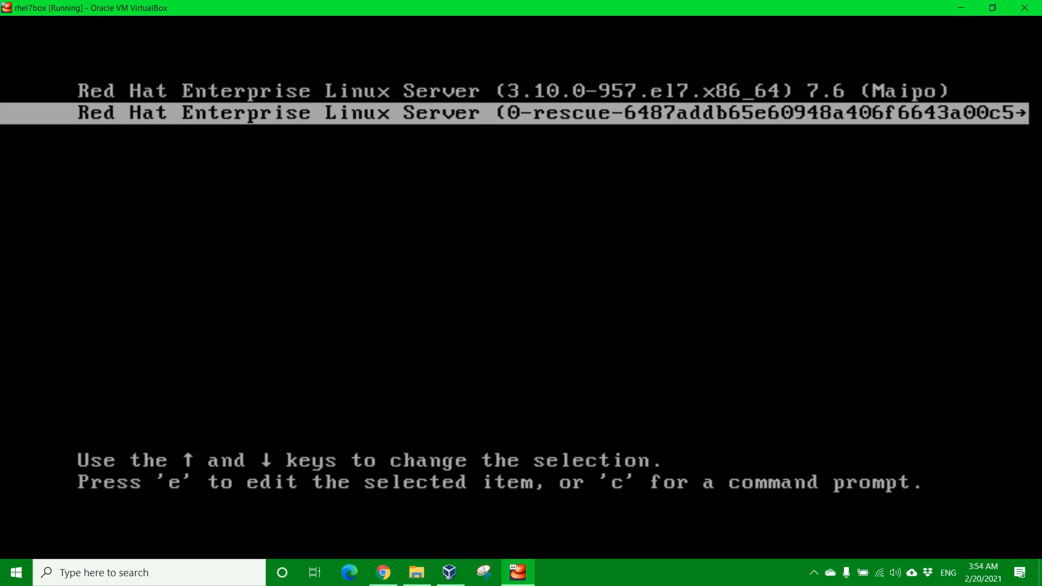
key("Up")
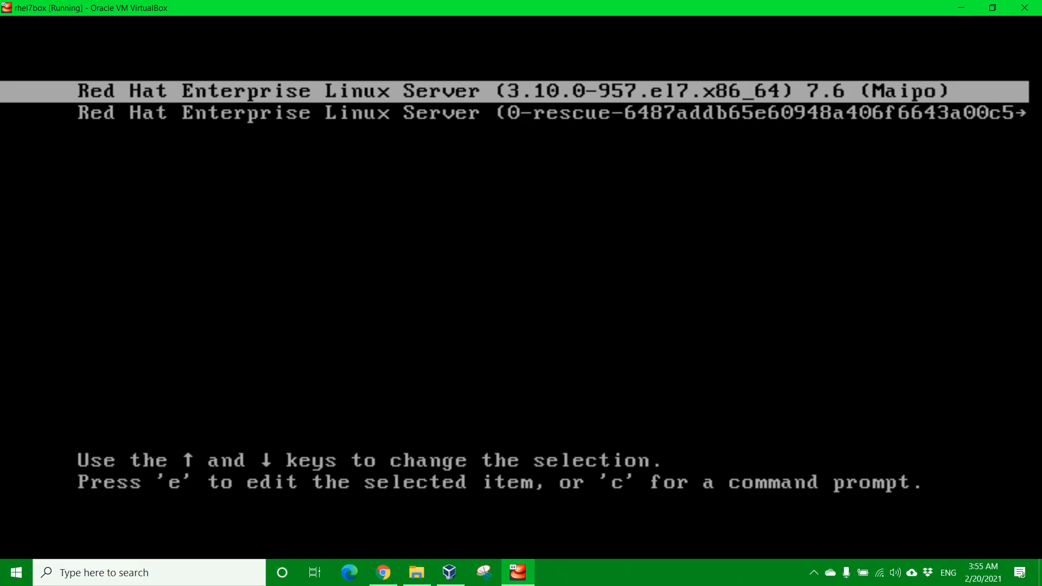
Step: Boot the standard RHEL 7.6 kernel to the rhel7box login prompt under the USG banner
key("Return")
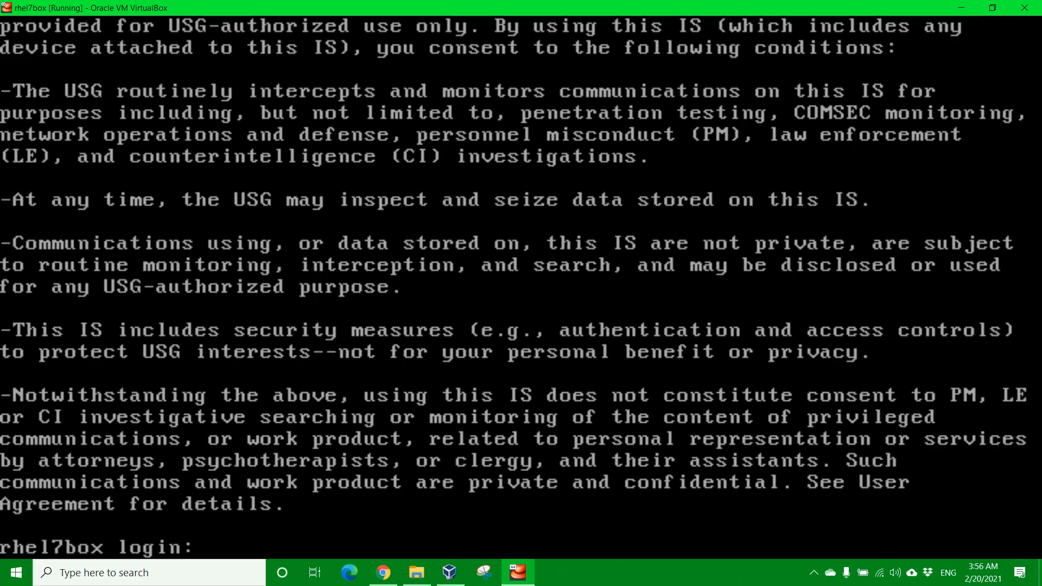
type("tguy")
key("Return")
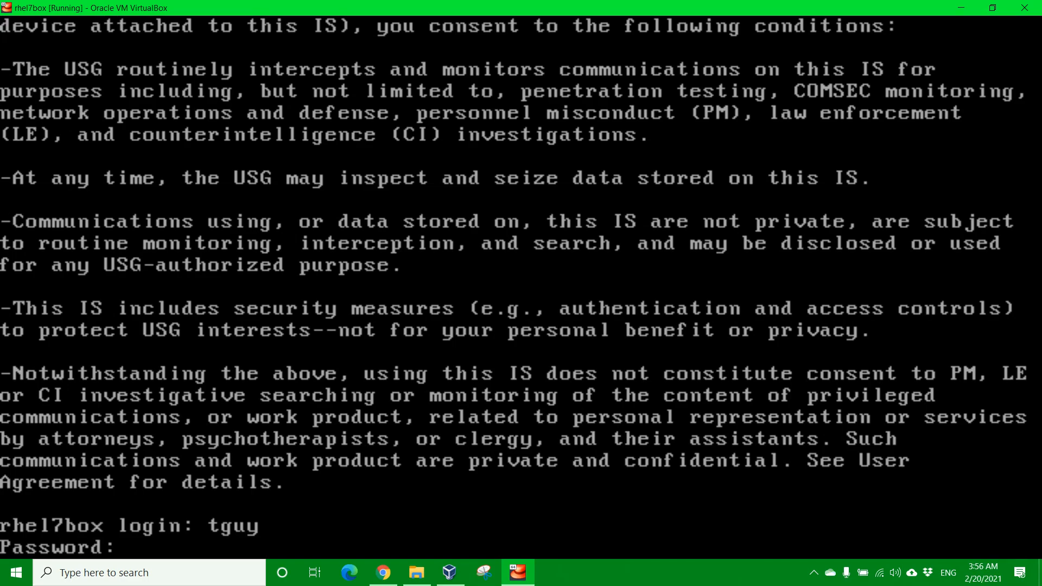
key("Return")
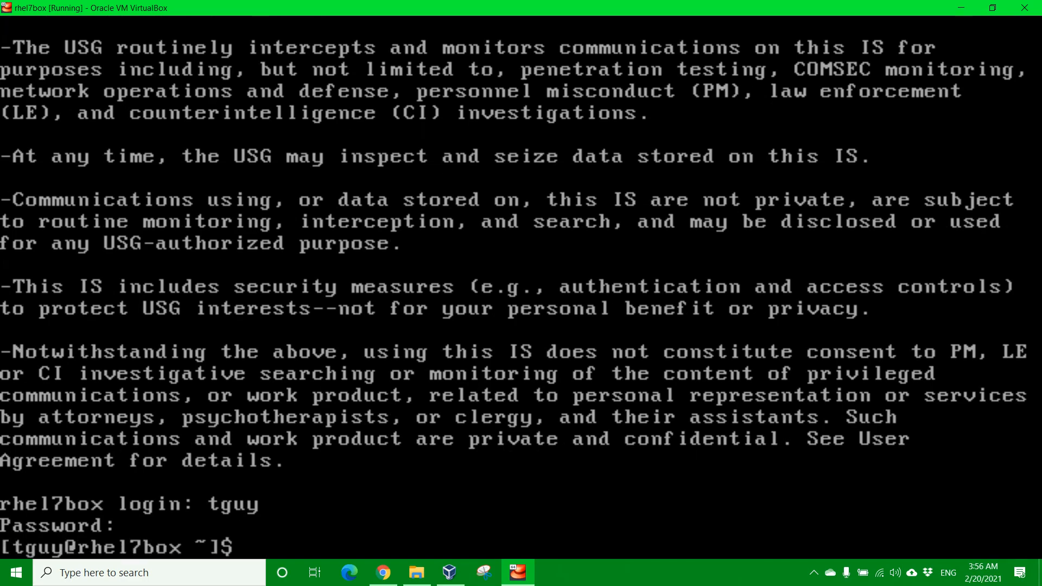
key("Return")
key("Return")
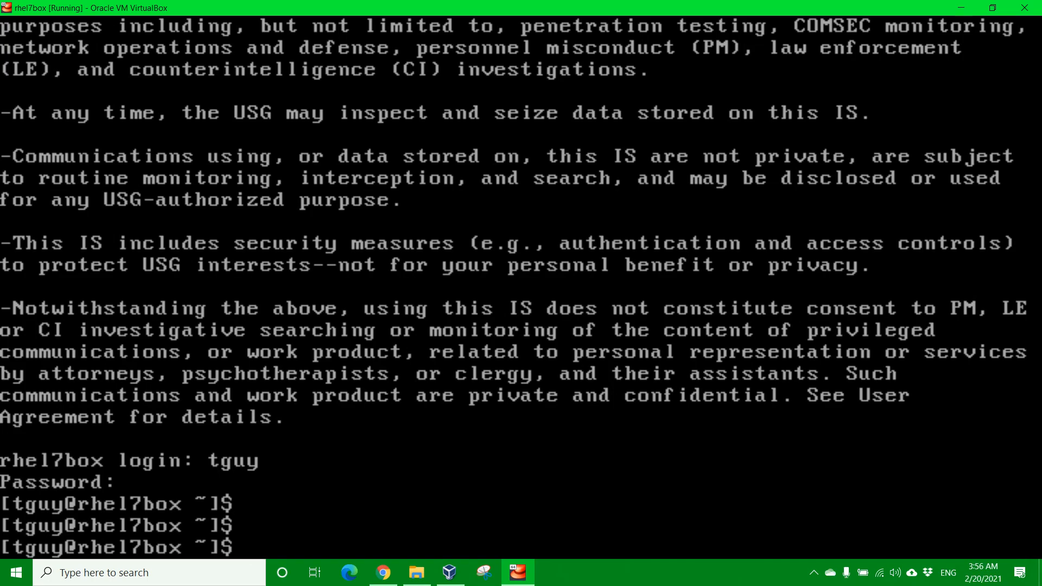
type("exit")
key("Return")
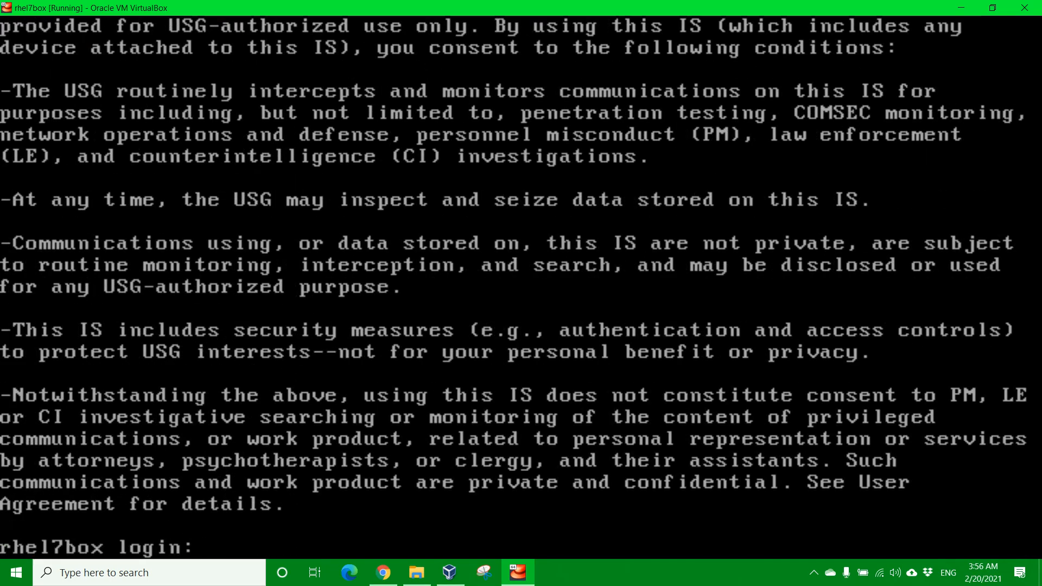
type("root")
key("Return")
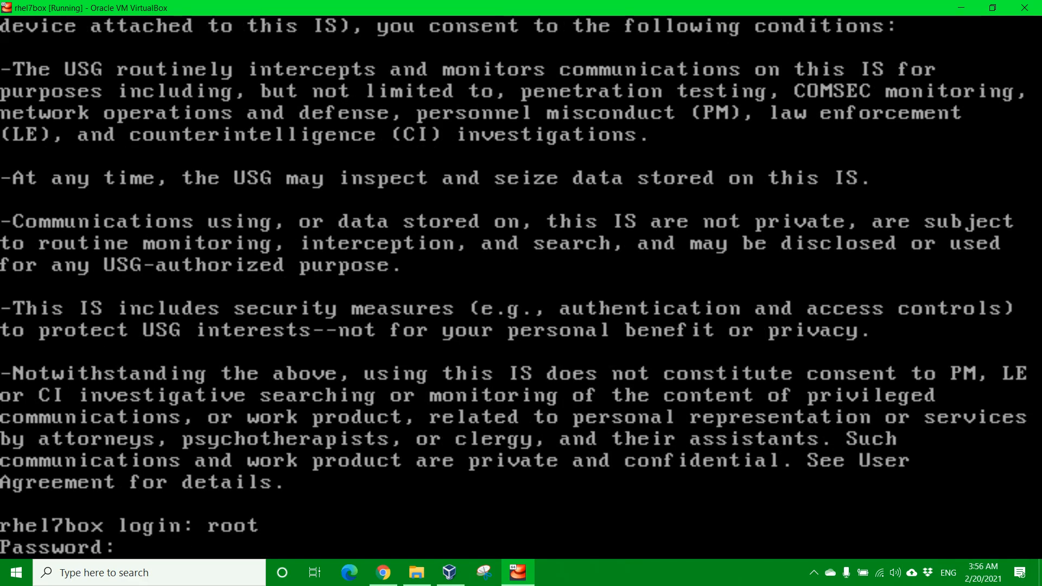
key("Return")
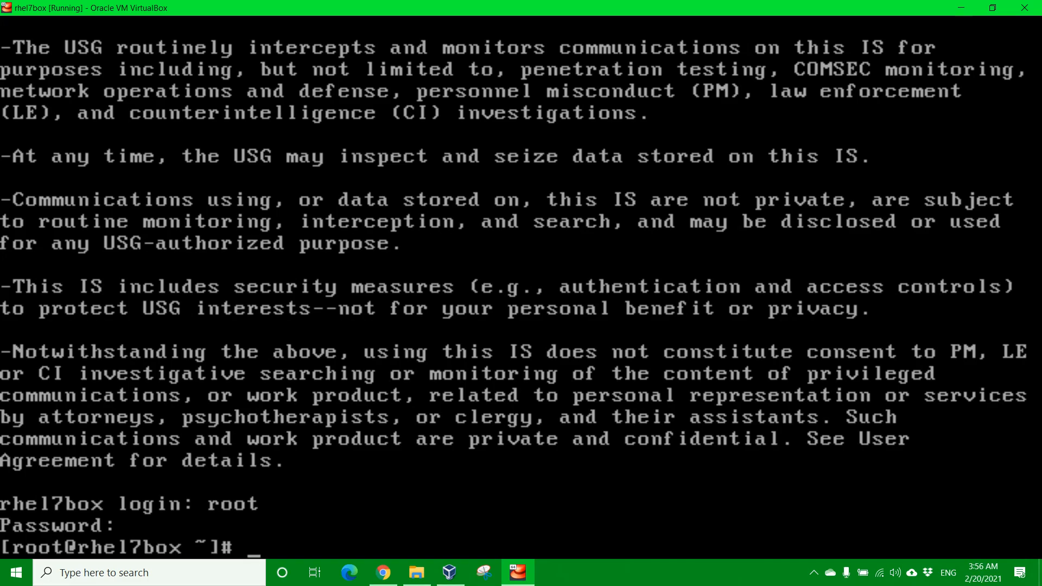
type("exit")
key("Return")
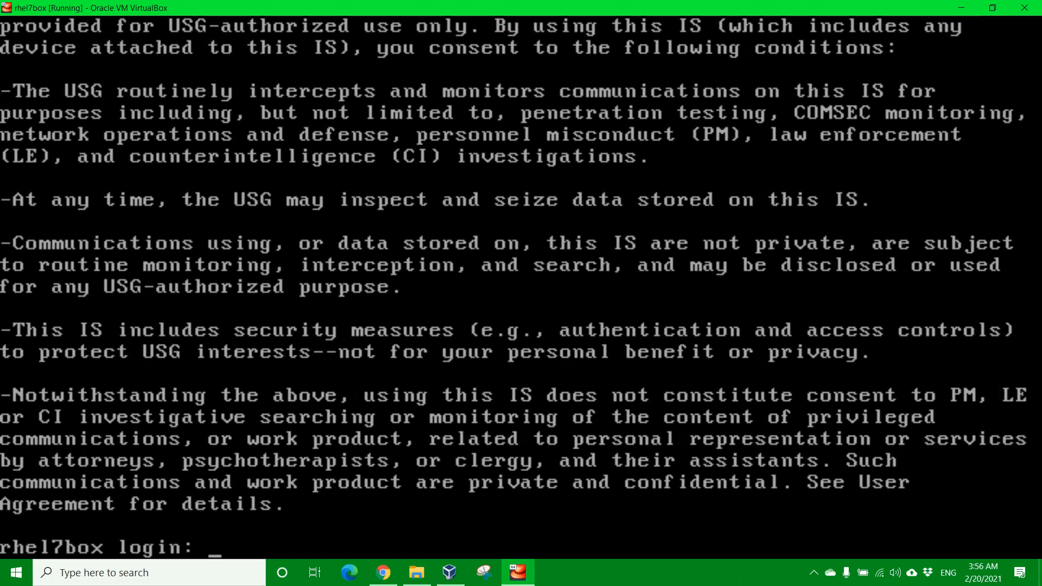